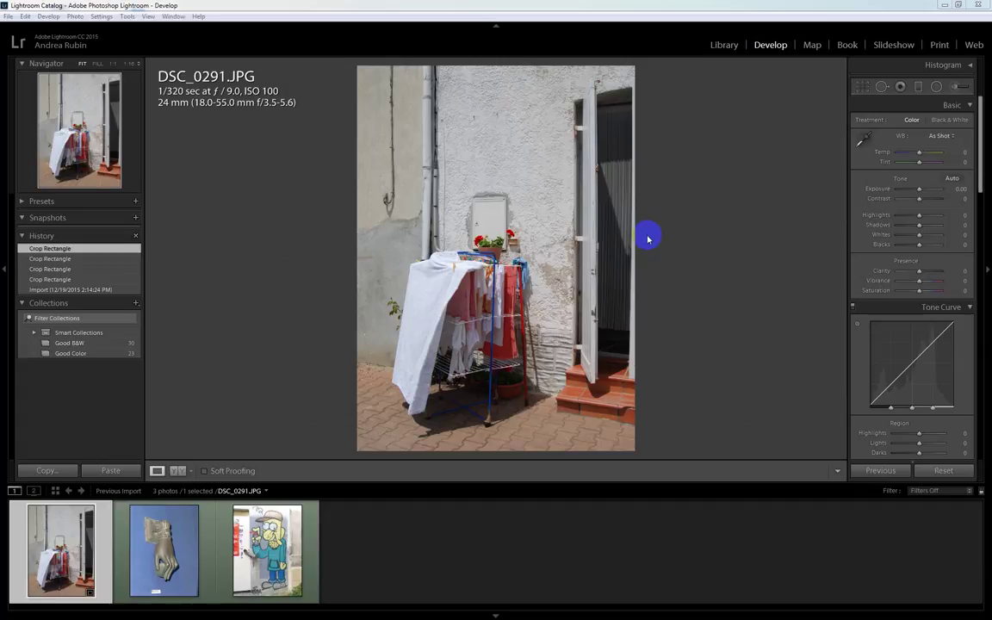
Step: Show the histogram and leave Contrast at 0 after a test drag
left_click(968, 65)
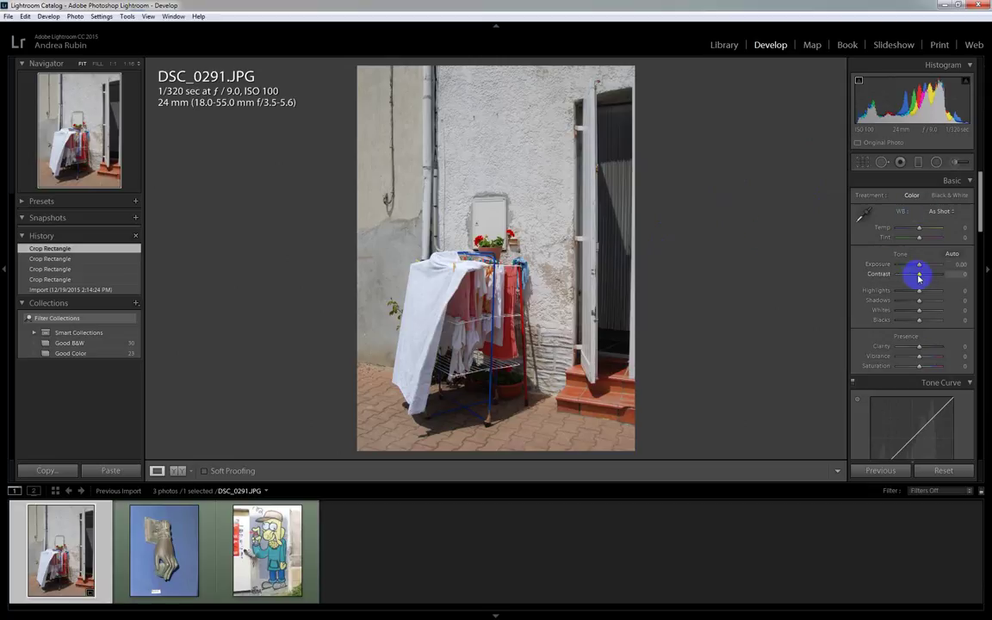
mouse_move(919, 276)
left_mouse_down()
mouse_move(952, 276)
mouse_move(926, 274)
left_mouse_up()
double_click(876, 274)
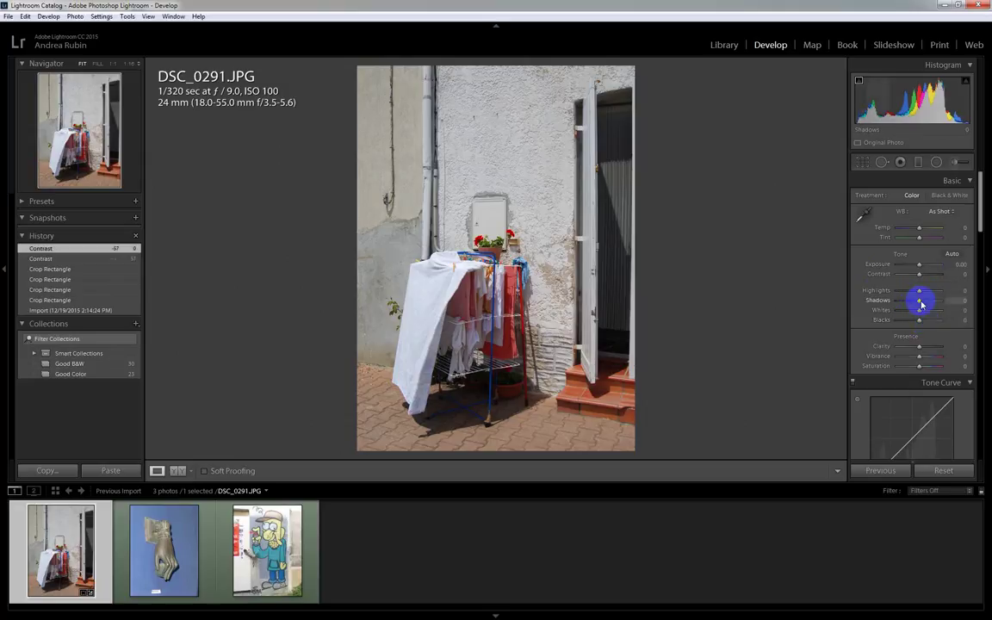
Step: Set Shadows to -24, Whites to +24 and Blacks to -55 in the Basic panel
mouse_move(921, 304)
left_mouse_down()
mouse_move(908, 303)
mouse_move(915, 306)
left_mouse_up()
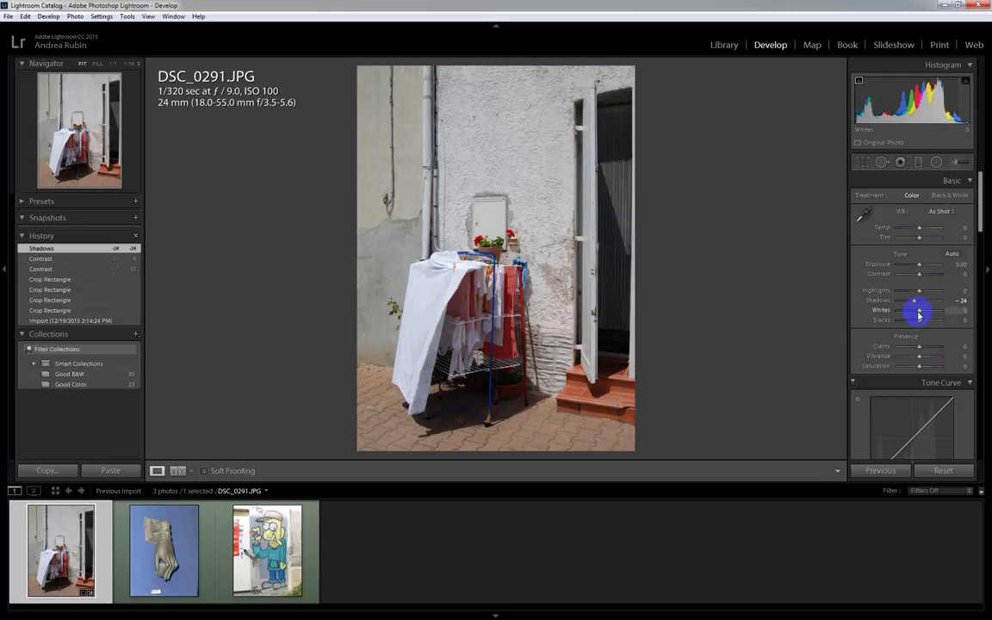
mouse_move(919, 316)
left_mouse_down()
mouse_move(934, 315)
mouse_move(921, 321)
left_mouse_up()
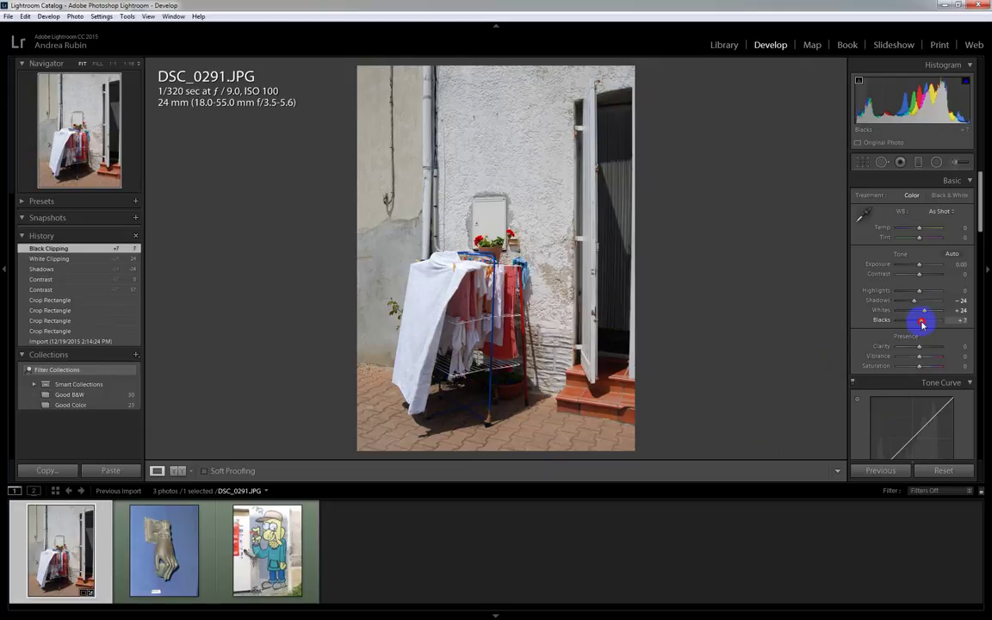
mouse_move(921, 322)
left_mouse_down()
mouse_move(892, 324)
mouse_move(906, 323)
left_mouse_up()
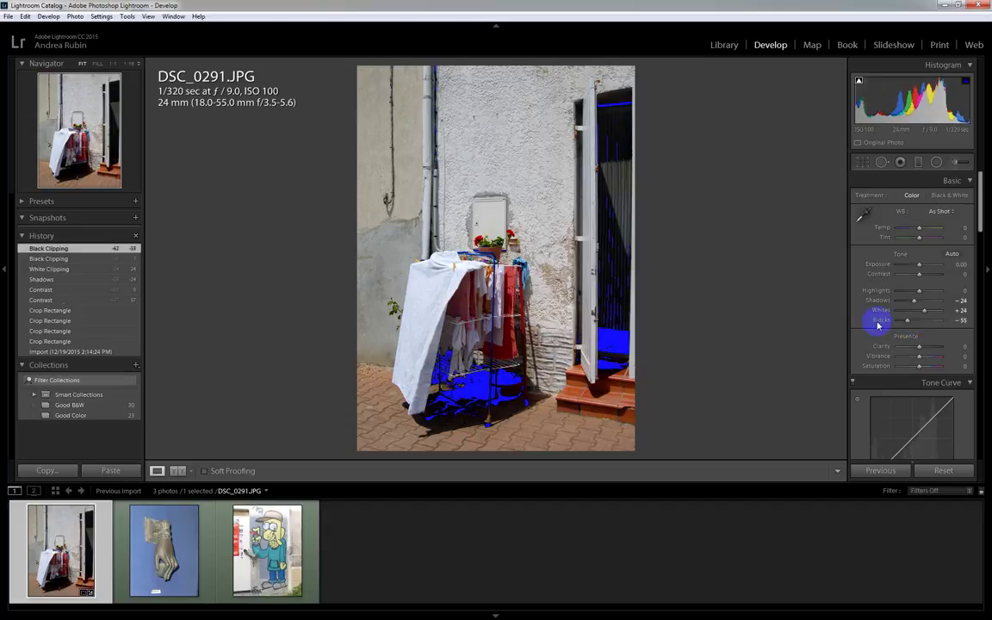
Step: Reset Blacks to 0, raise Clarity to +26 and lift Shadows to +2
double_click(878, 325)
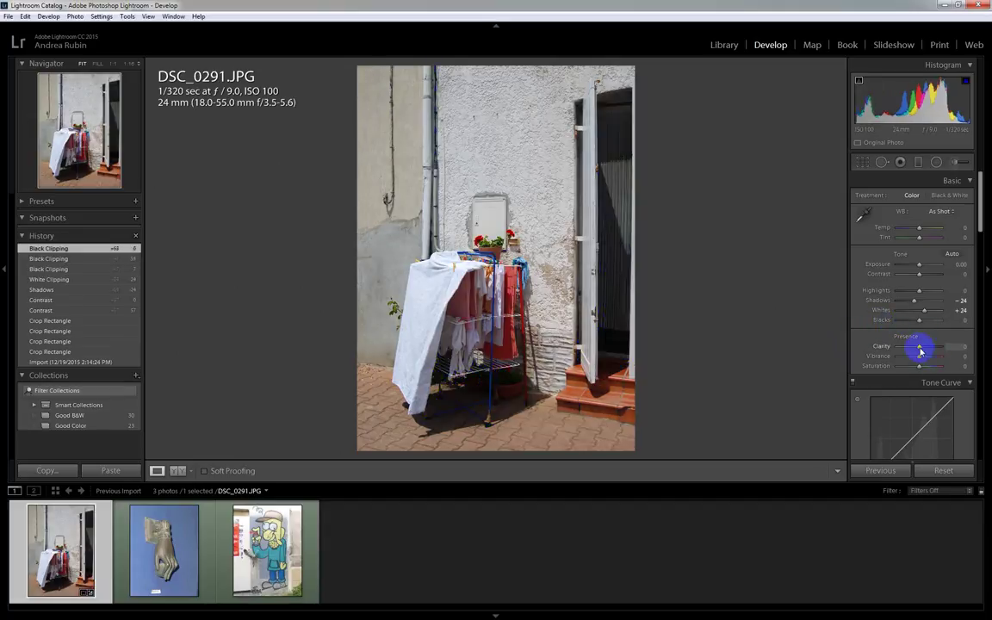
left_click_drag(919, 349, 925, 348)
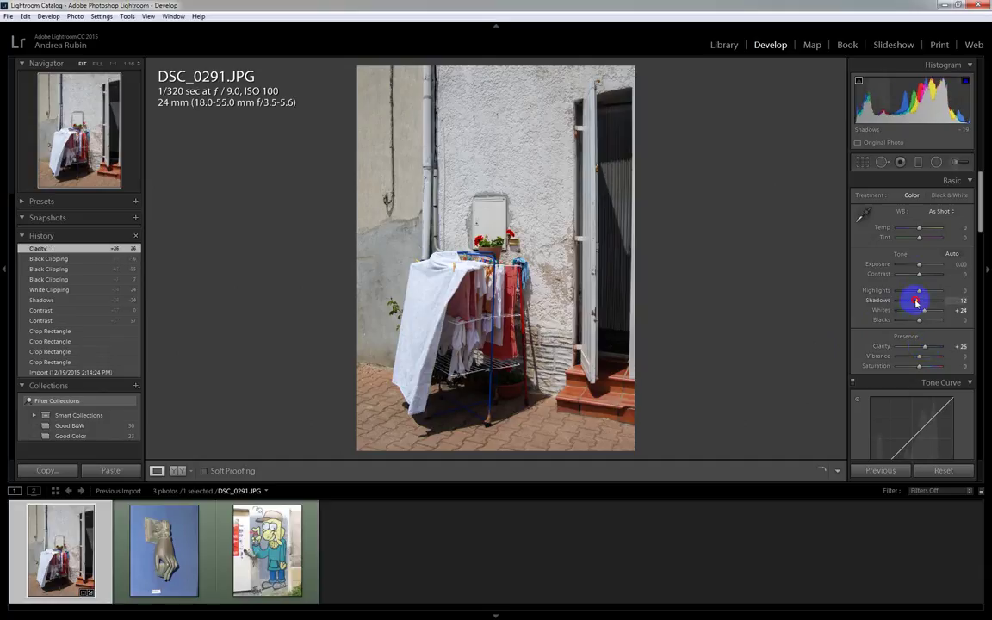
left_click_drag(913, 301, 920, 300)
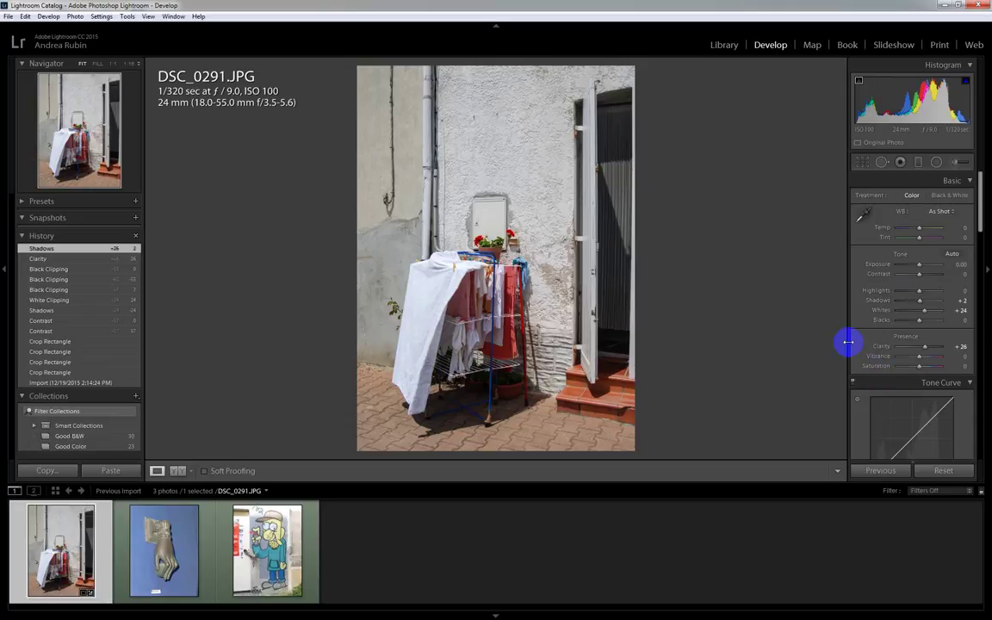
Step: In the Detail panel, push the Sharpening Amount up toward its maximum
scroll(881, 368, "down", 3)
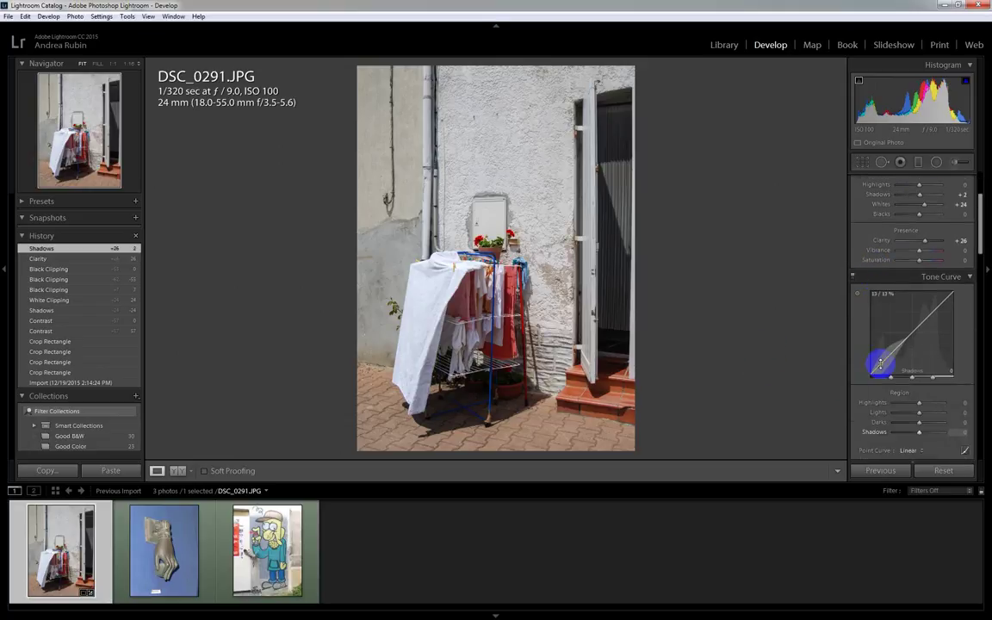
scroll(880, 366, "down", 7)
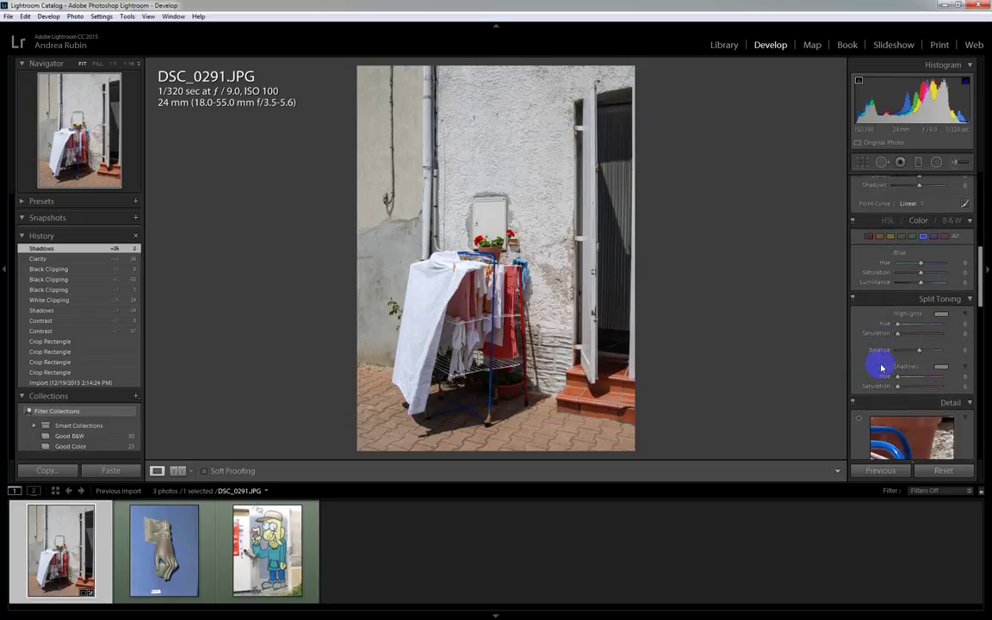
scroll(881, 367, "down", 5)
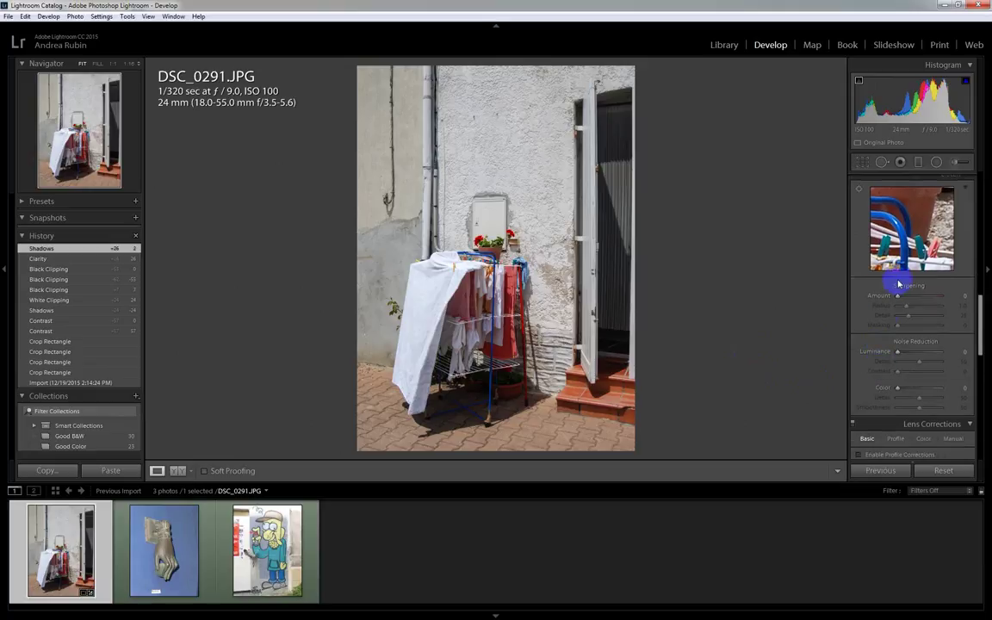
mouse_move(897, 295)
left_mouse_down()
mouse_move(930, 299)
mouse_move(917, 296)
left_mouse_up()
left_click_drag(934, 217, 936, 257)
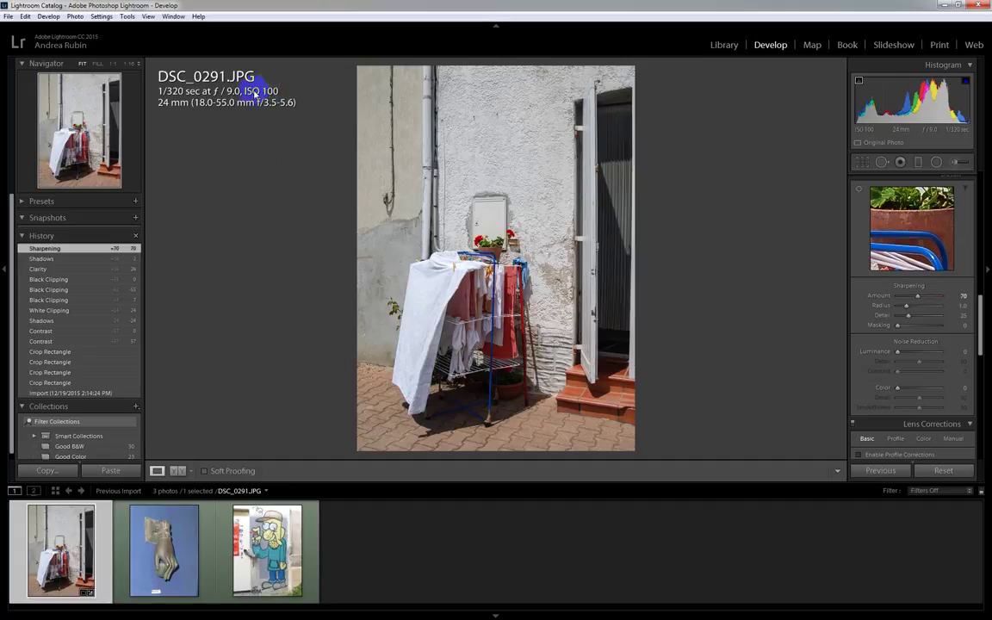
left_click(918, 298)
mouse_move(918, 299)
left_mouse_down()
mouse_move(960, 297)
mouse_move(899, 295)
mouse_move(934, 294)
mouse_move(909, 298)
mouse_move(926, 295)
left_mouse_up()
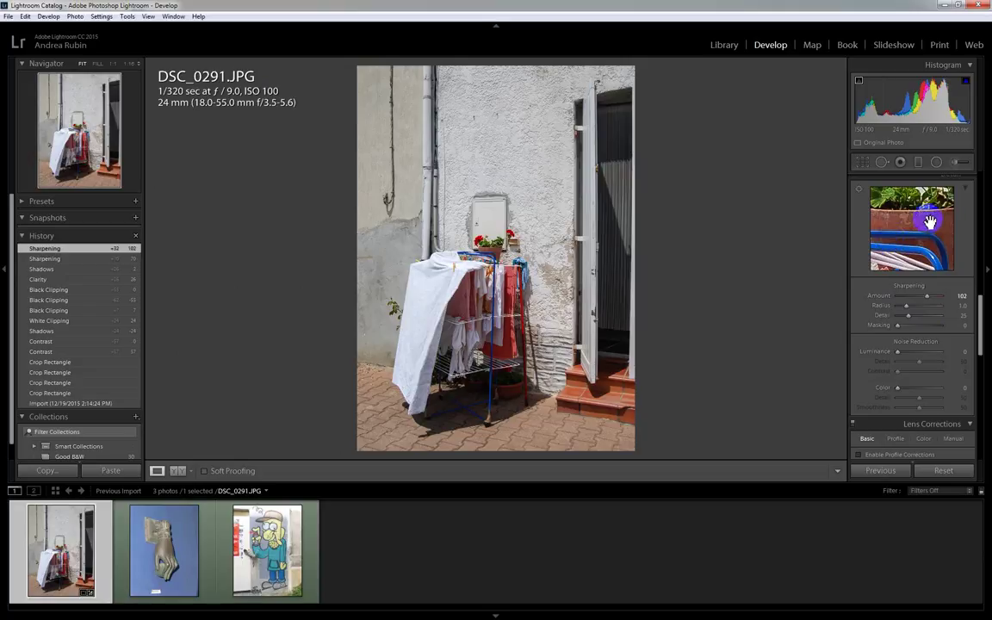
Step: Move the sharpening preview onto the red and white rack and settle Amount at 111, Radius 1.0
left_click(859, 189)
left_click_drag(521, 395, 437, 225)
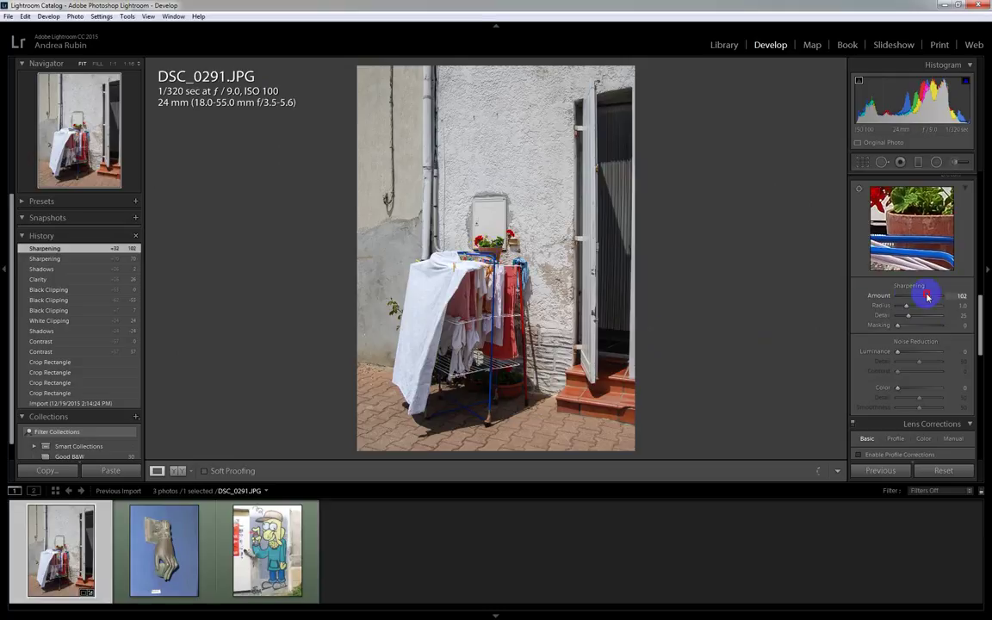
mouse_move(928, 297)
left_mouse_down()
mouse_move(904, 295)
mouse_move(924, 298)
left_mouse_up()
left_click_drag(930, 297, 910, 306)
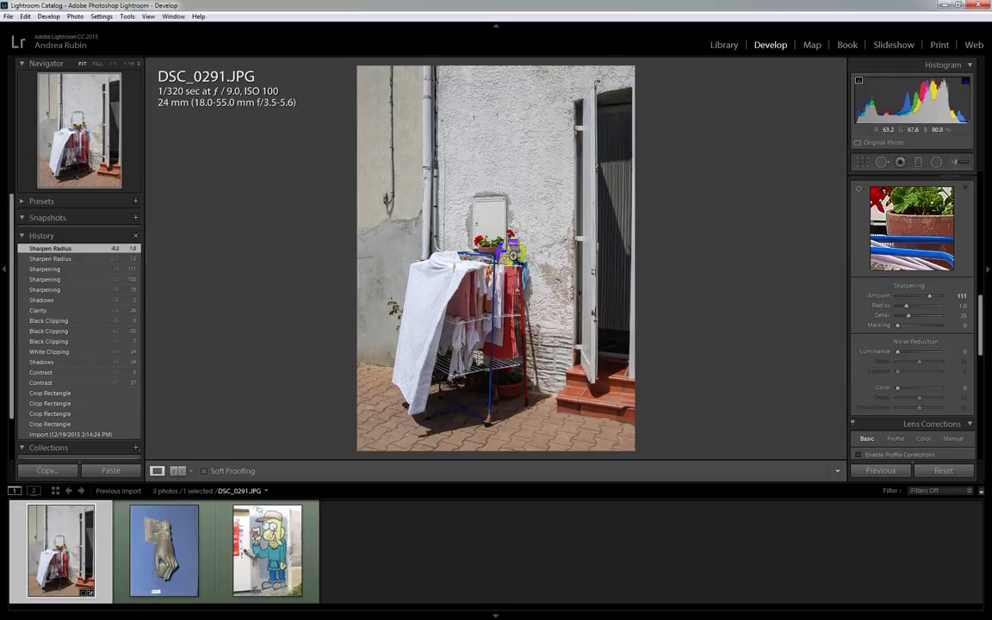
Step: Create a snapshot of the current edits named '12/19/2015 2:33:09 PM'
scroll(903, 282, "down", 2)
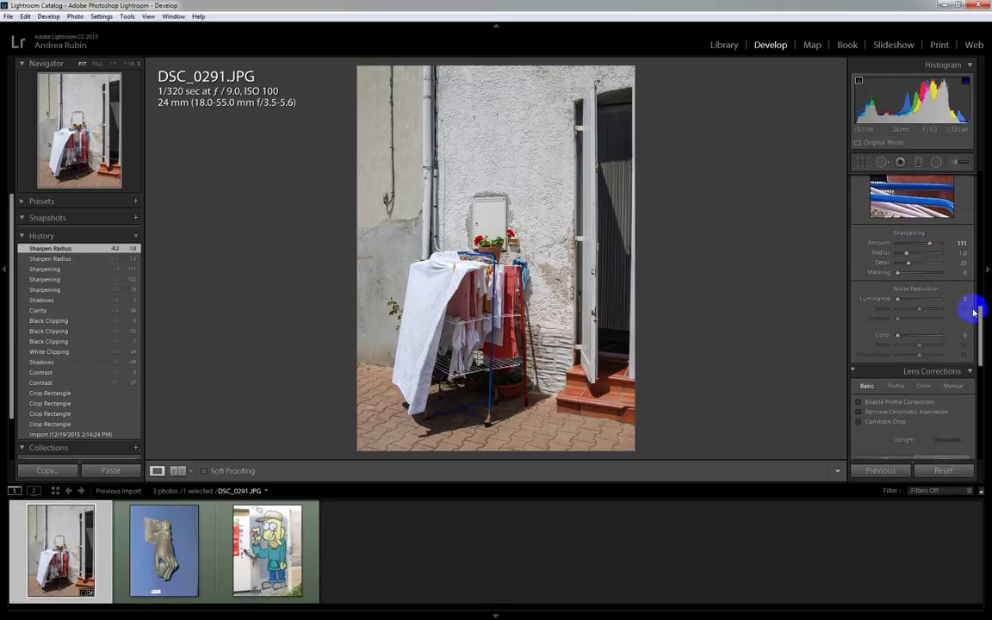
scroll(974, 311, "down", 2)
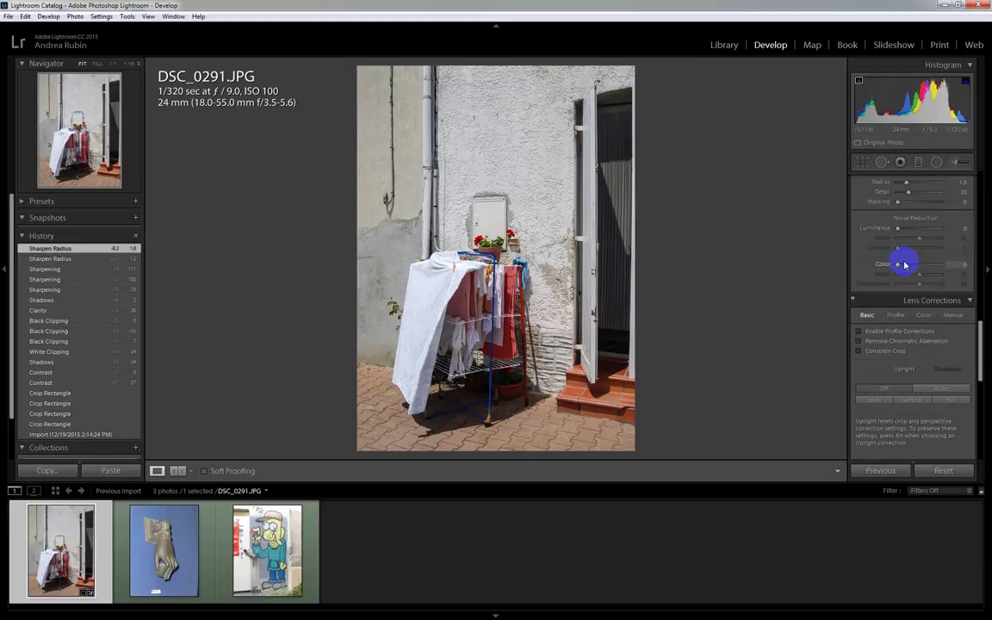
scroll(908, 251, "up", 3)
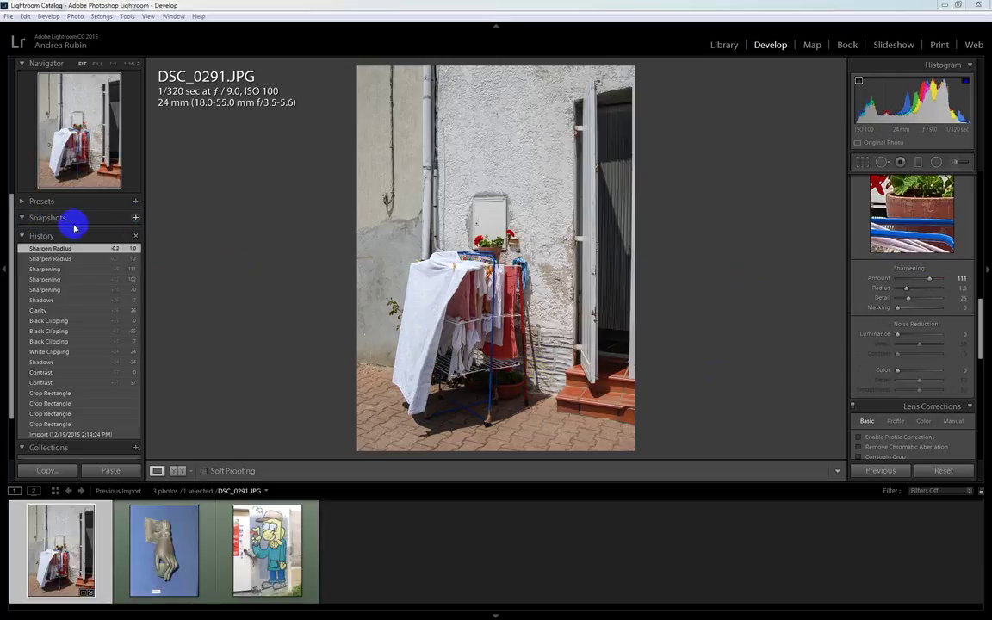
key("ctrl+n")
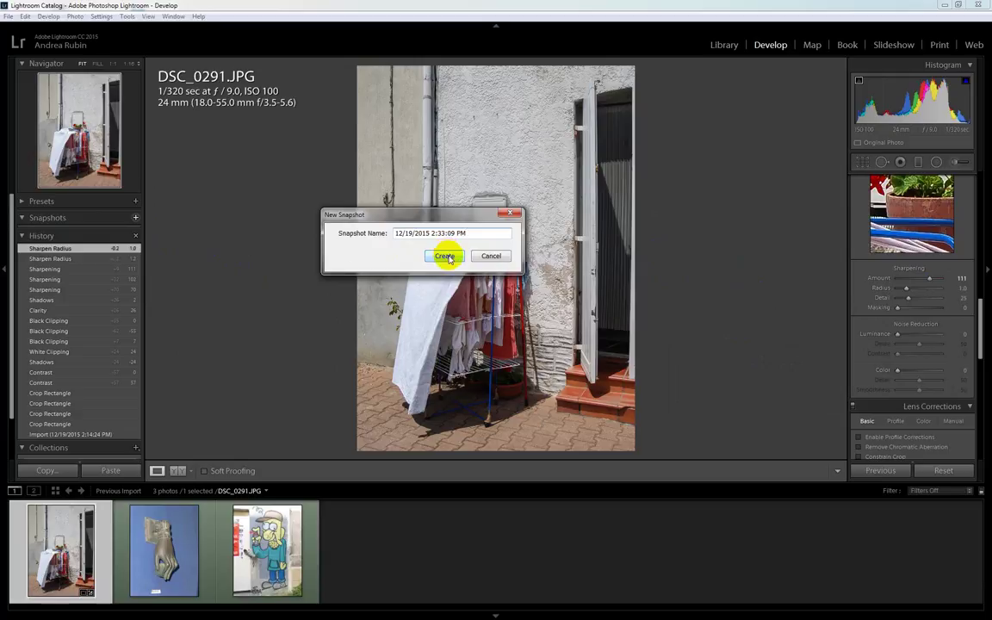
left_click(444, 256)
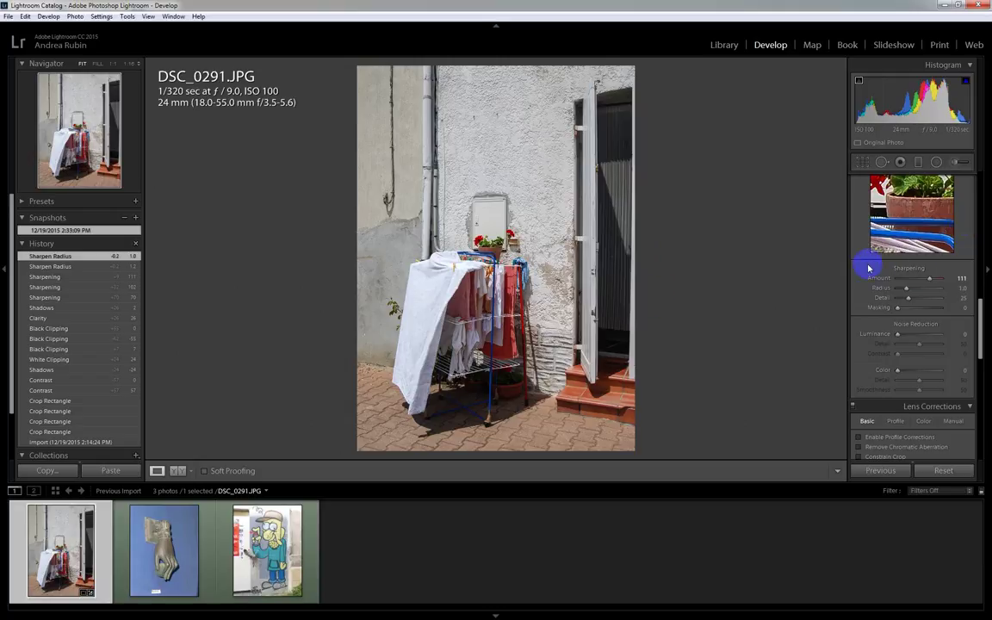
scroll(941, 306, "down", 5)
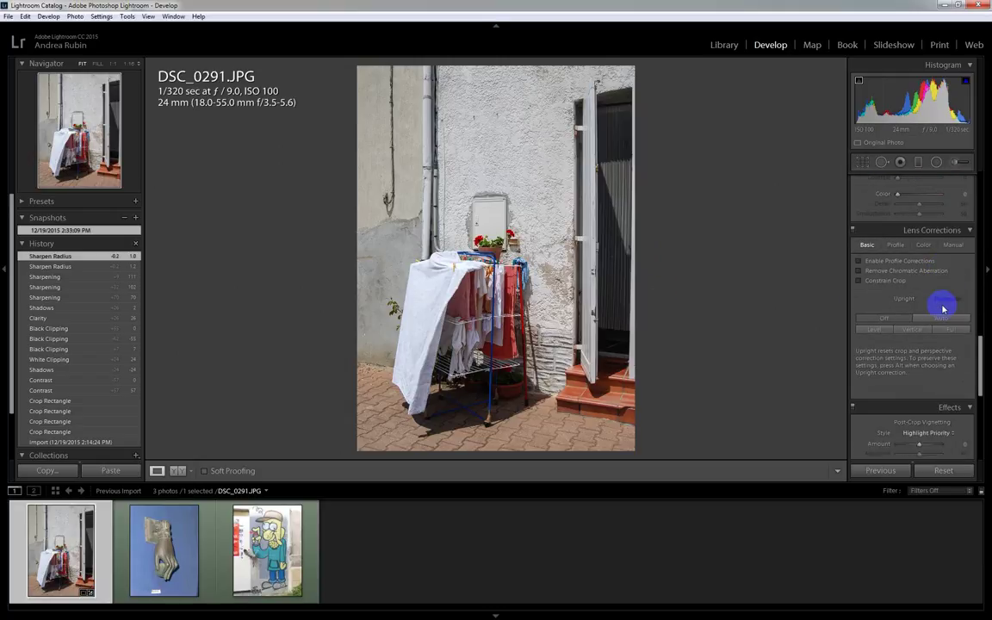
scroll(943, 309, "down", 3)
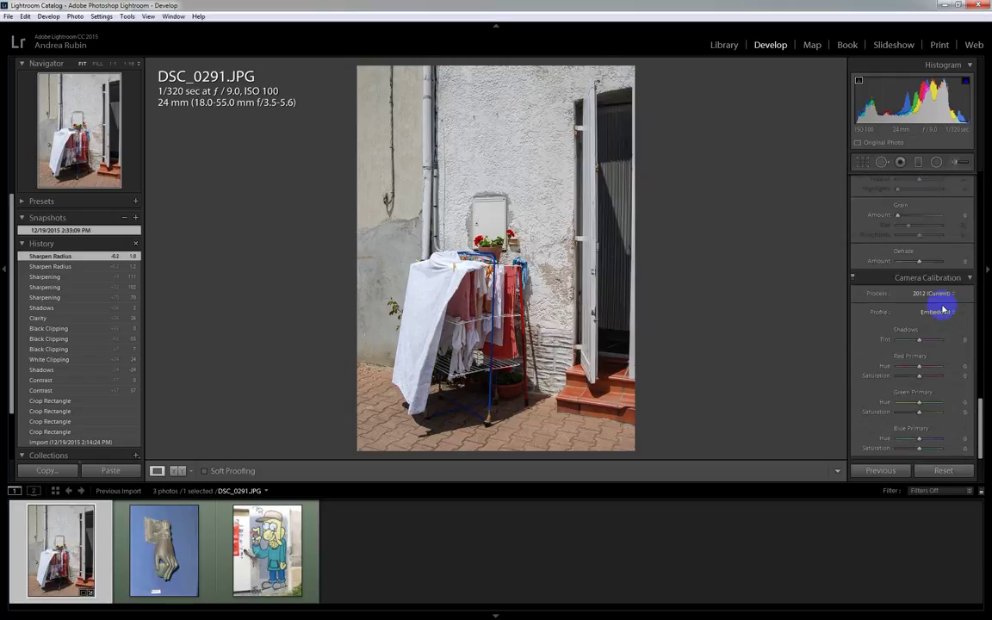
scroll(943, 308, "up", 15)
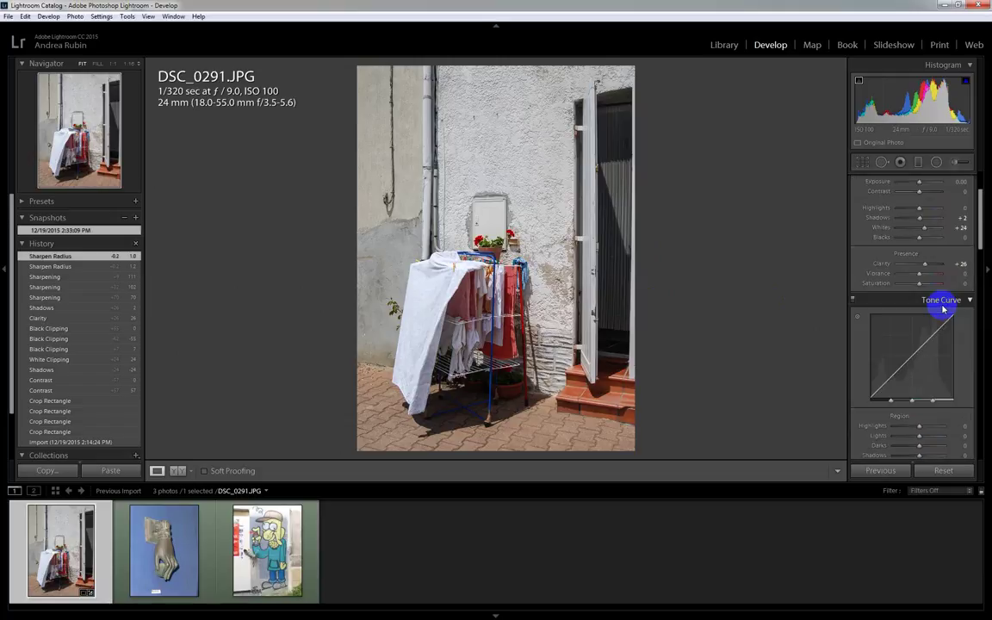
scroll(942, 308, "down", 3)
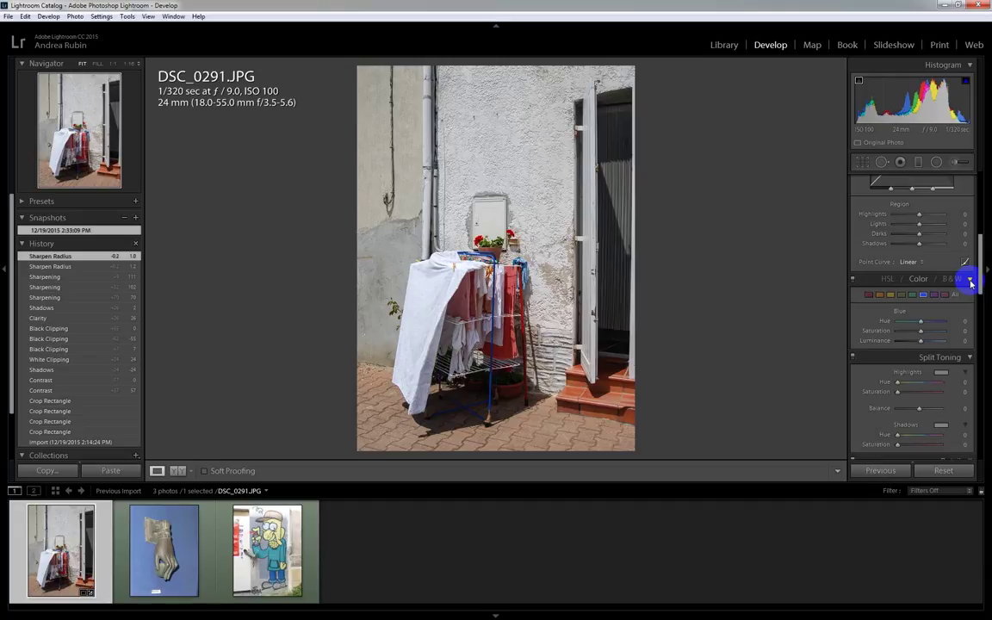
Step: Convert to black and white and drag on the wall to set Yellow -85, Green -52, Orange -20
left_click(971, 282)
left_click(956, 281)
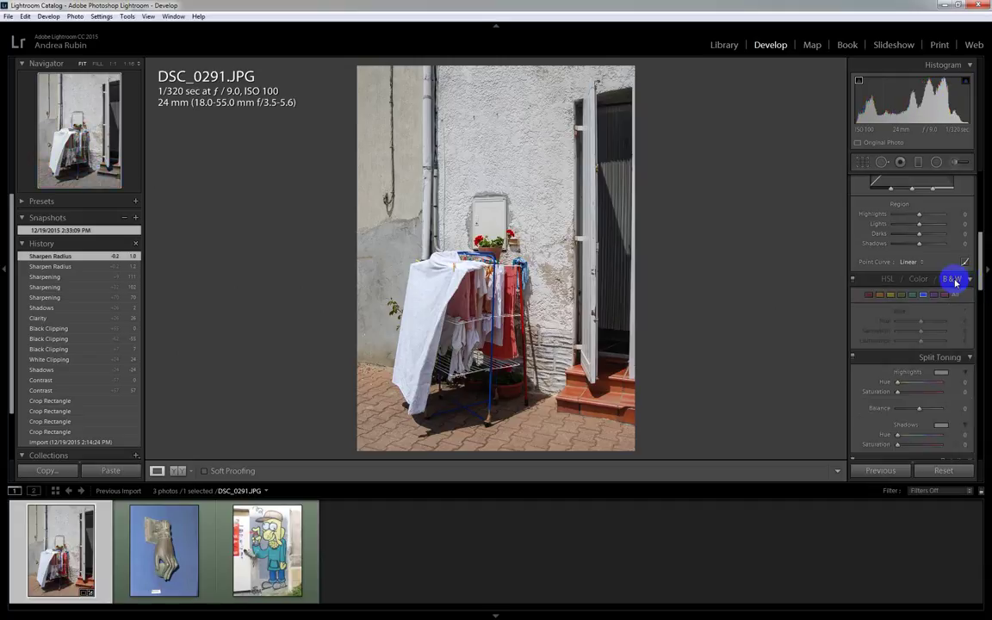
left_click(954, 281)
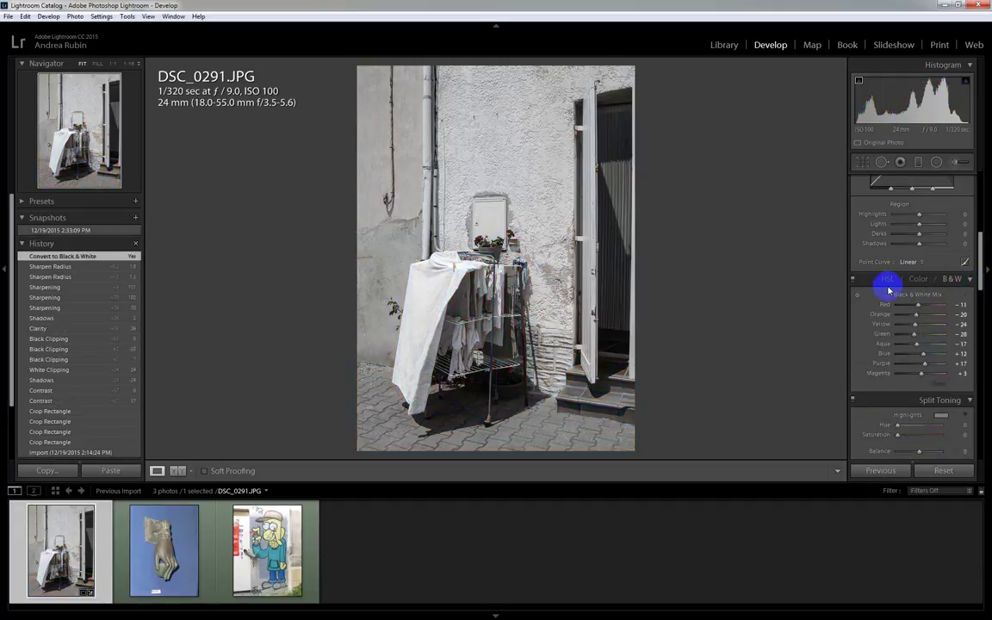
left_click(857, 296)
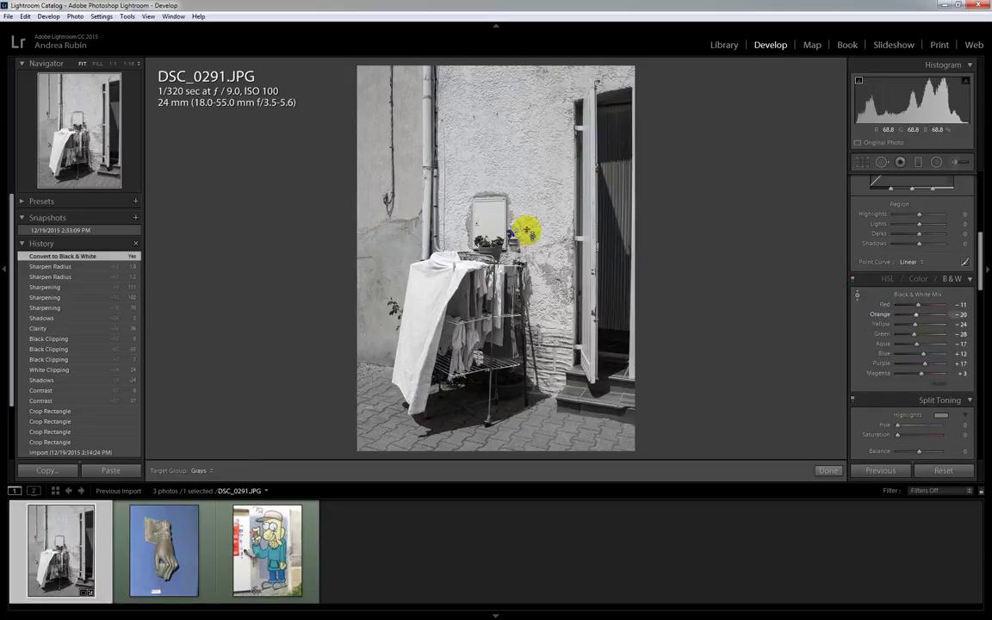
left_click_drag(409, 199, 417, 261)
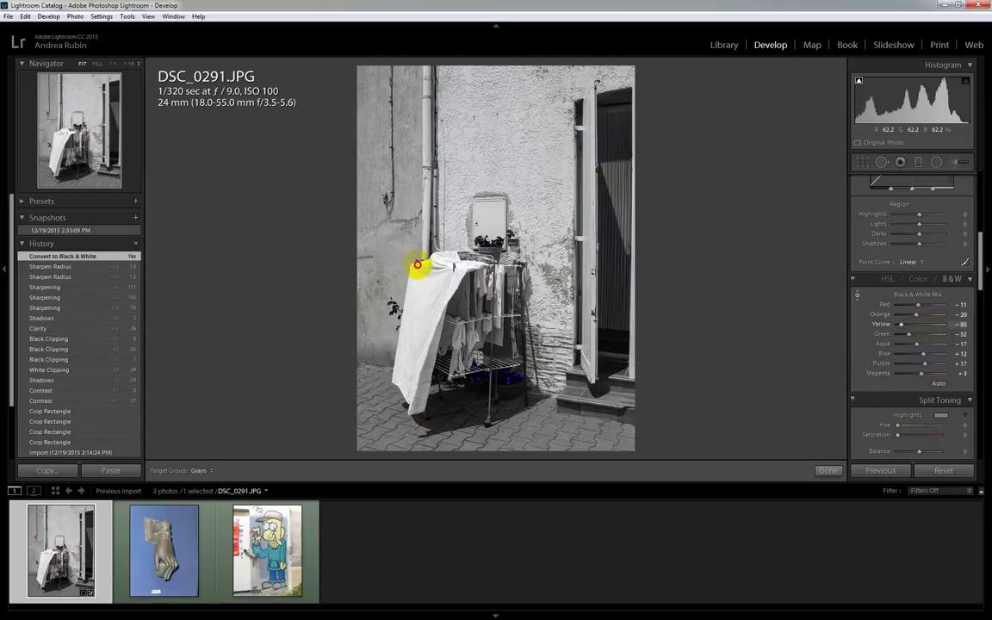
left_click_drag(416, 264, 417, 263)
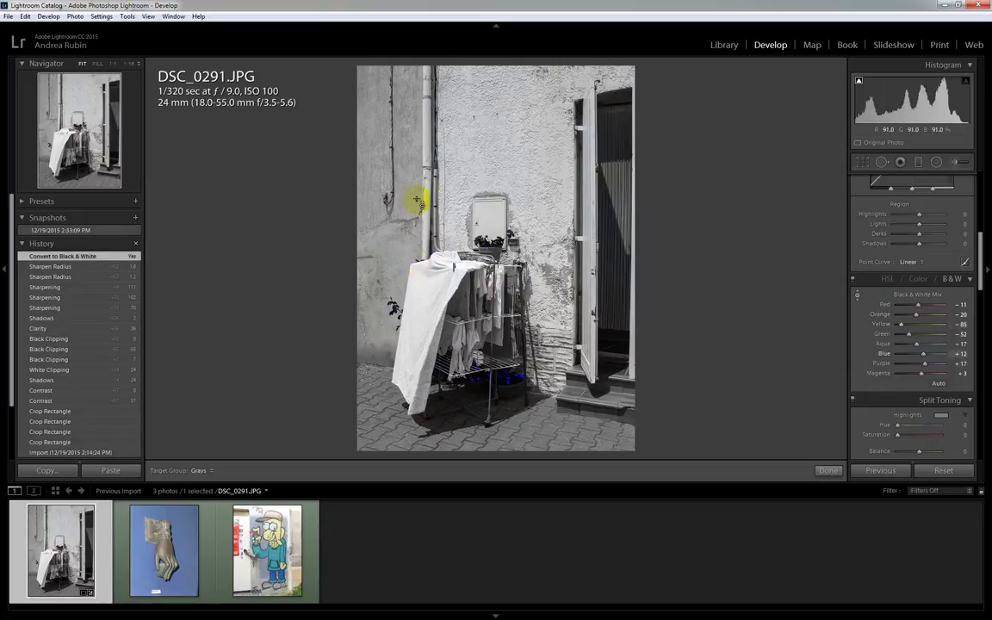
left_click(859, 83)
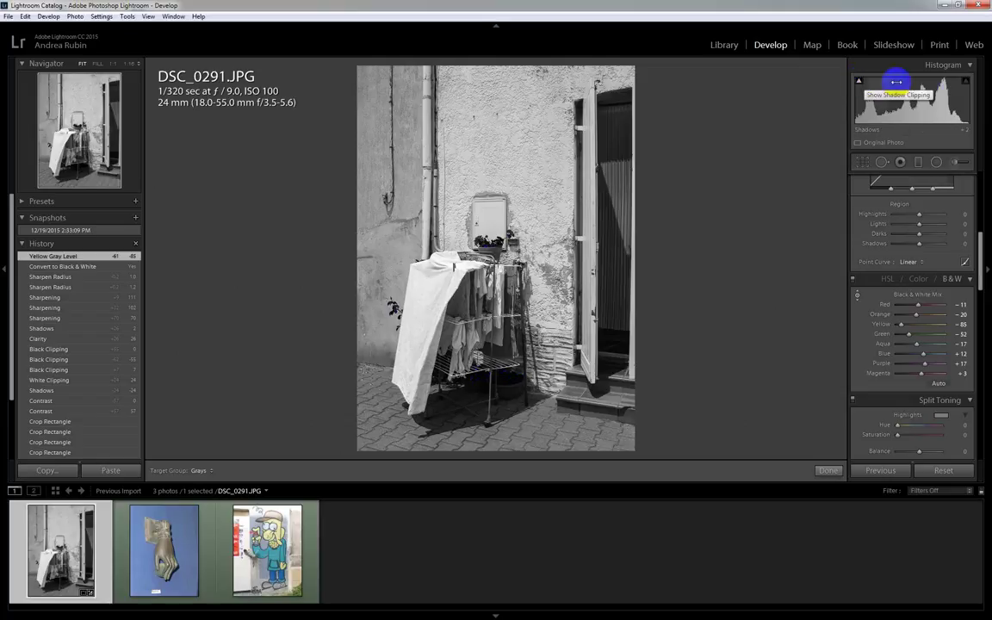
left_click(859, 82)
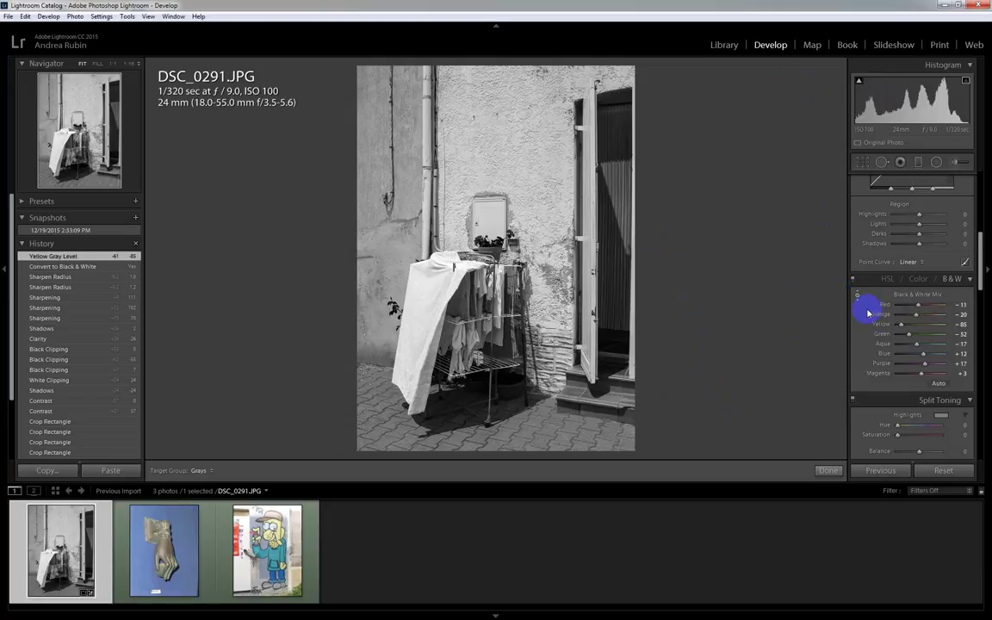
Step: Try brighter and darker grey mixes on the wall, then reset every B&W mix colour to 0
double_click(929, 294)
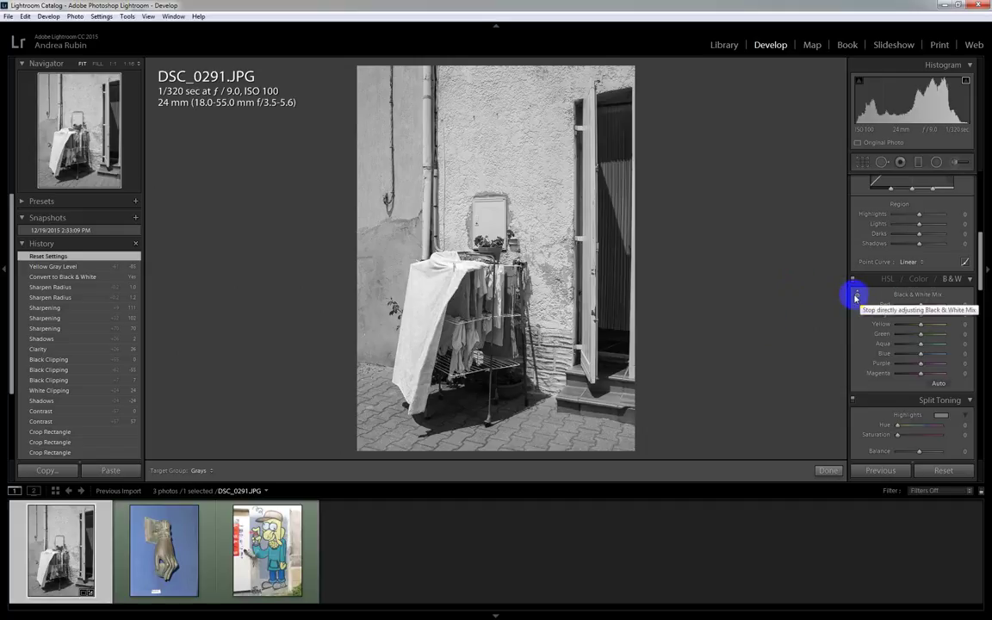
left_click(857, 296)
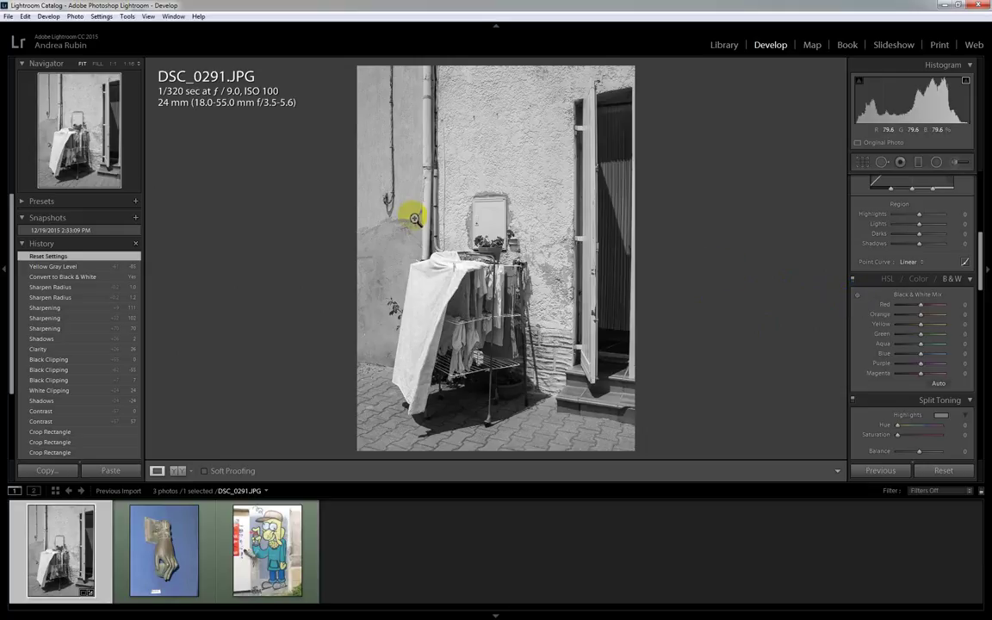
left_click(857, 296)
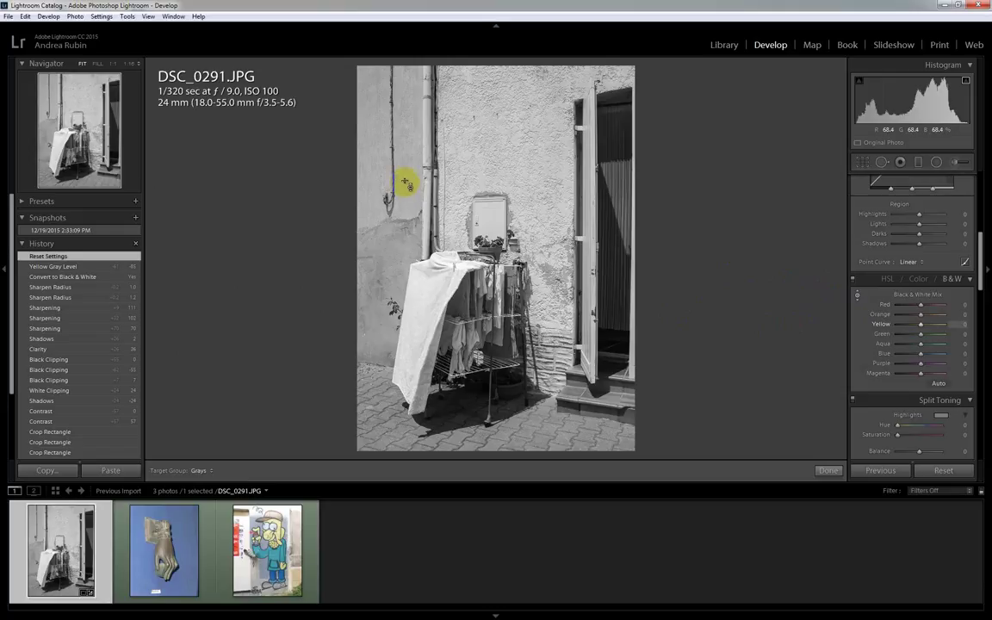
left_click_drag(405, 181, 403, 172)
left_click_drag(405, 180, 284, 86)
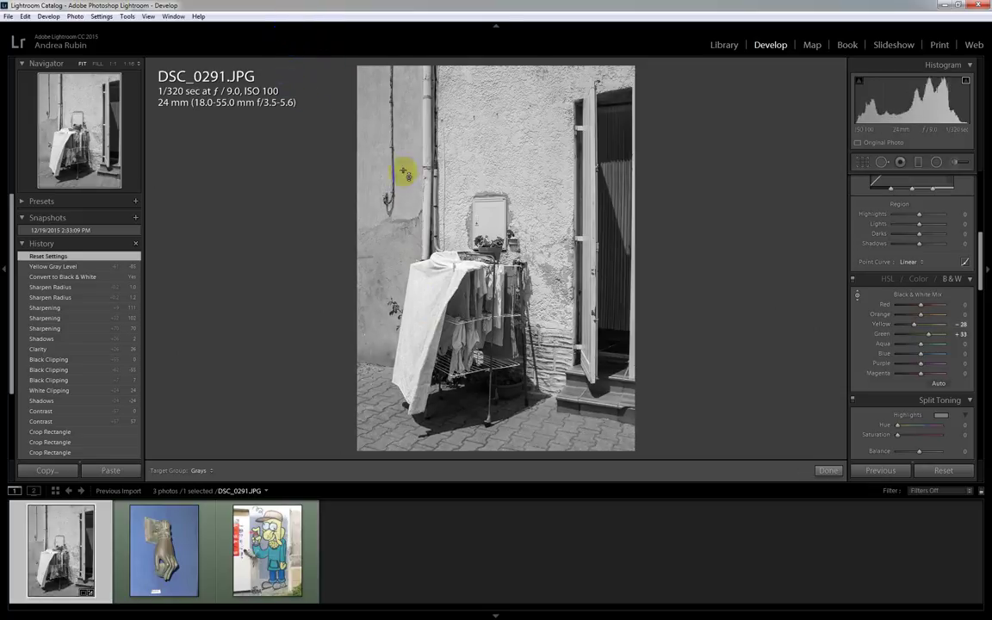
double_click(902, 297)
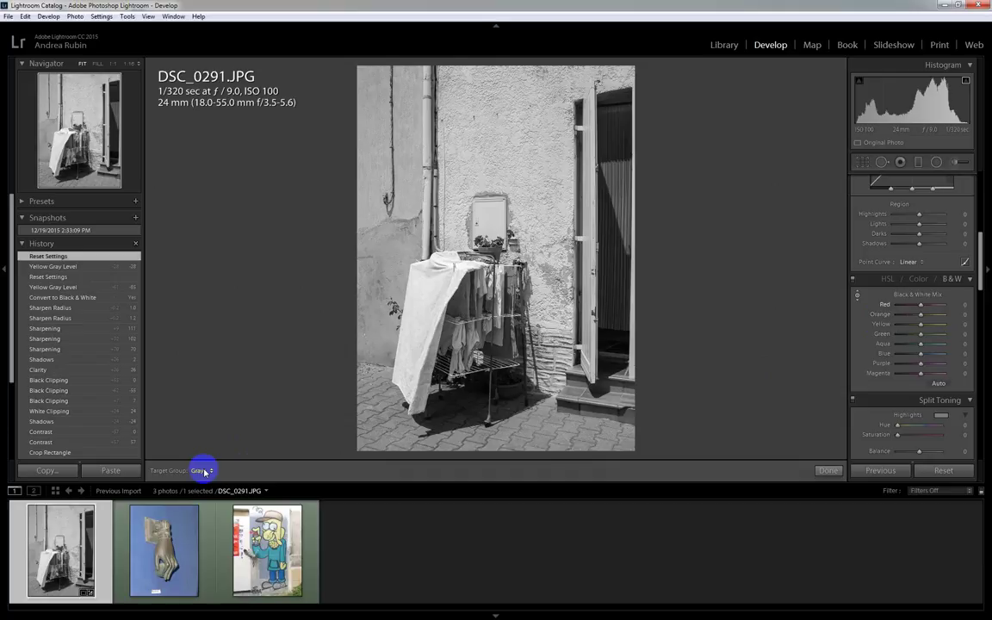
Step: Show the colour original and black-and-white version in a Before/After Left/Right view
left_click(828, 471)
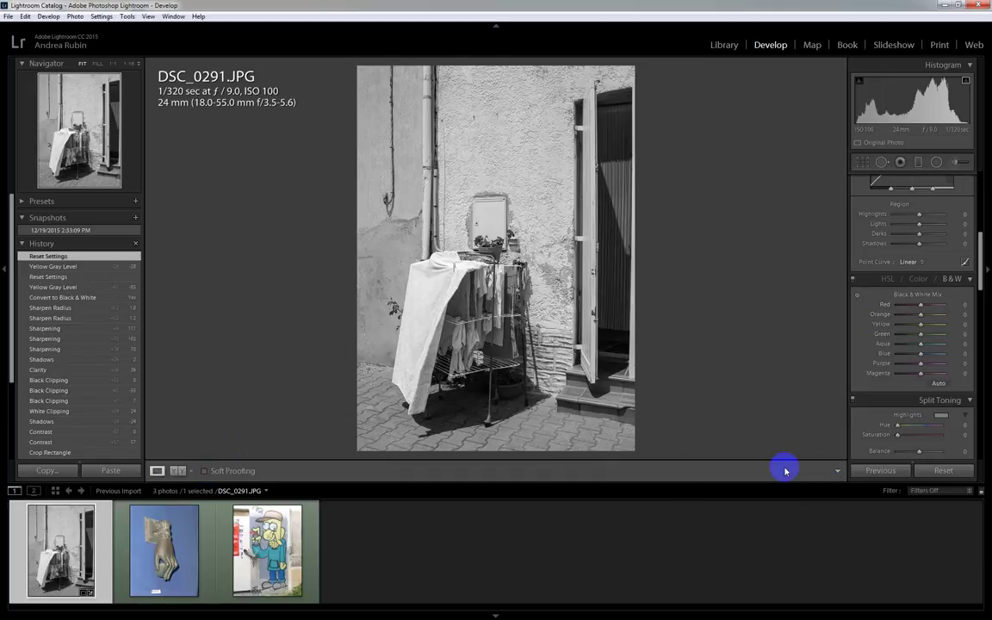
left_click(177, 471)
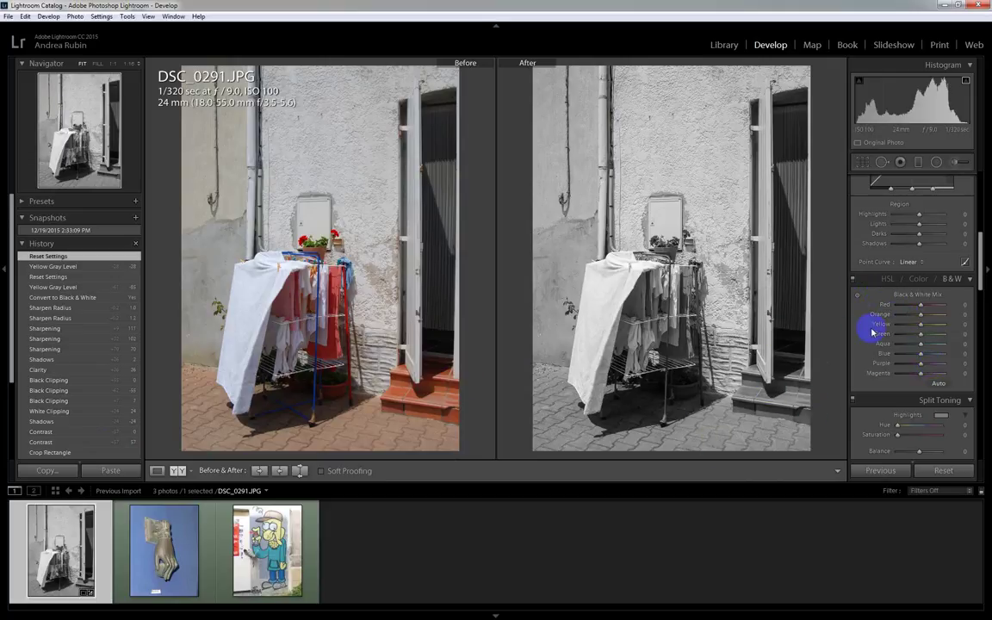
left_click(856, 294)
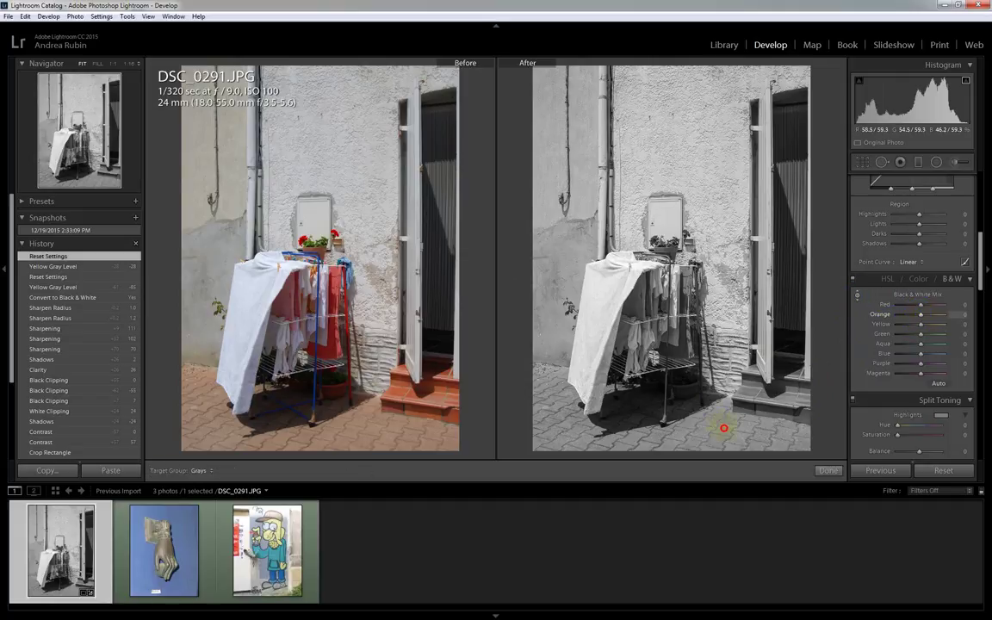
Step: Set the B&W mix to Orange -27, Yellow -37 and Green +62
left_click_drag(723, 436, 726, 474)
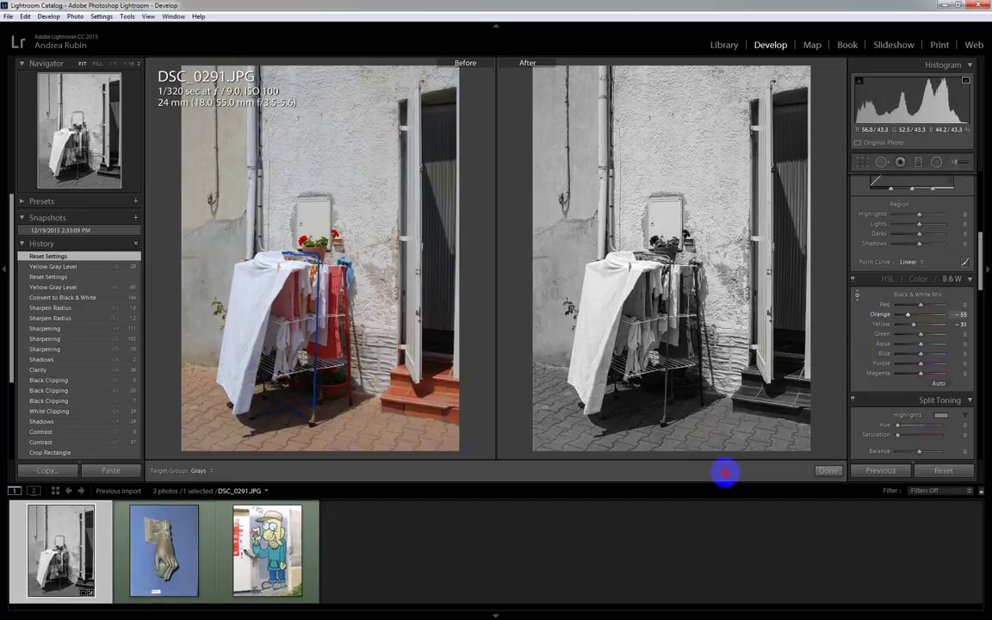
mouse_move(725, 472)
left_mouse_down()
mouse_move(724, 459)
mouse_move(728, 481)
left_mouse_up()
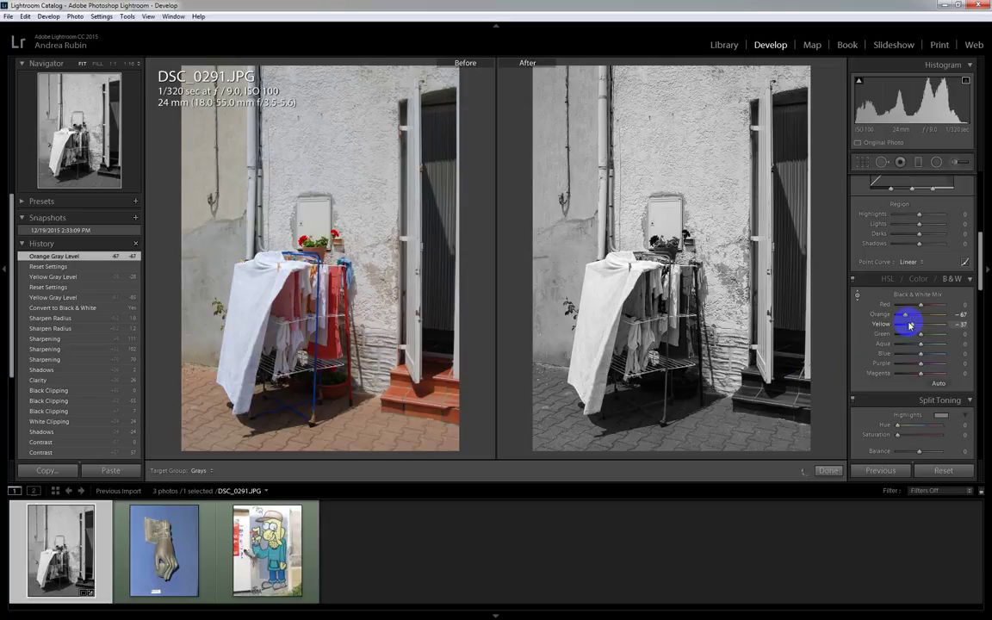
left_click_drag(904, 315, 915, 317)
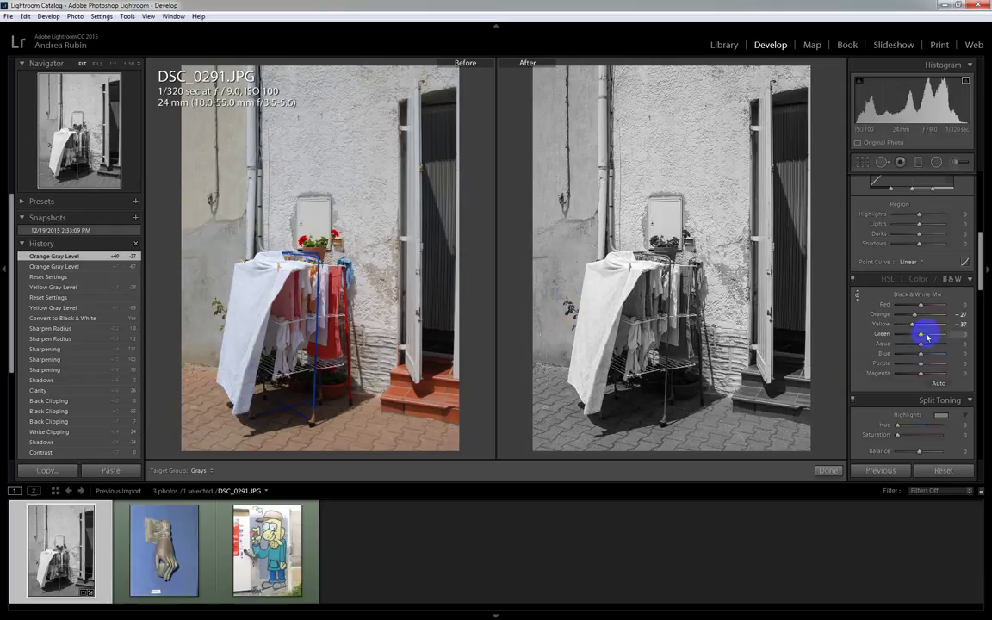
mouse_move(927, 333)
left_mouse_down()
mouse_move(948, 334)
mouse_move(892, 335)
mouse_move(948, 333)
mouse_move(931, 333)
left_mouse_up()
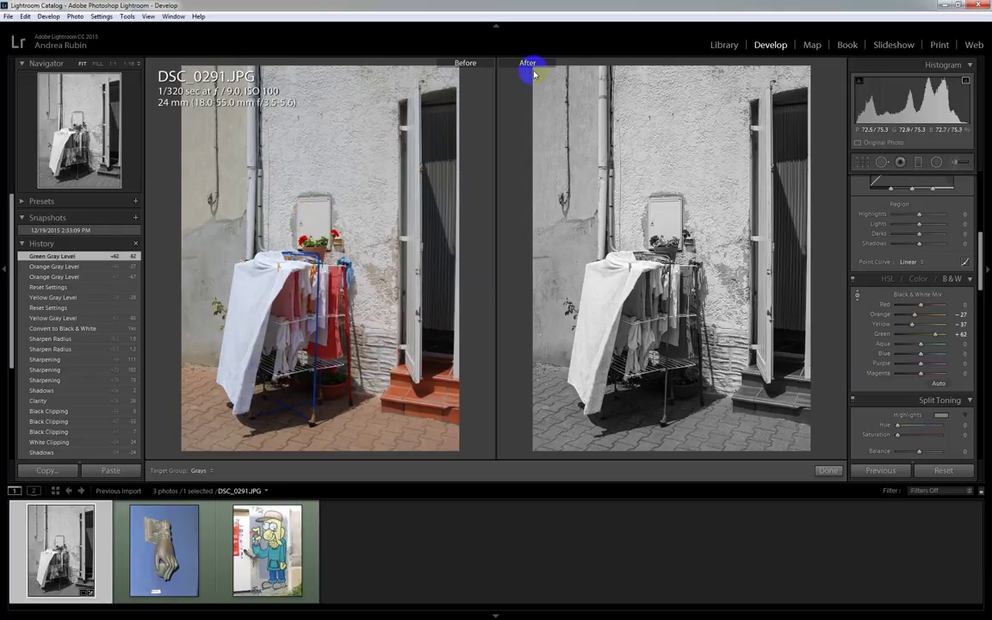
Step: Snapshot the black-and-white version, then switch back to Color with HSL Saturation controls shown
left_click(135, 218)
left_click(430, 256)
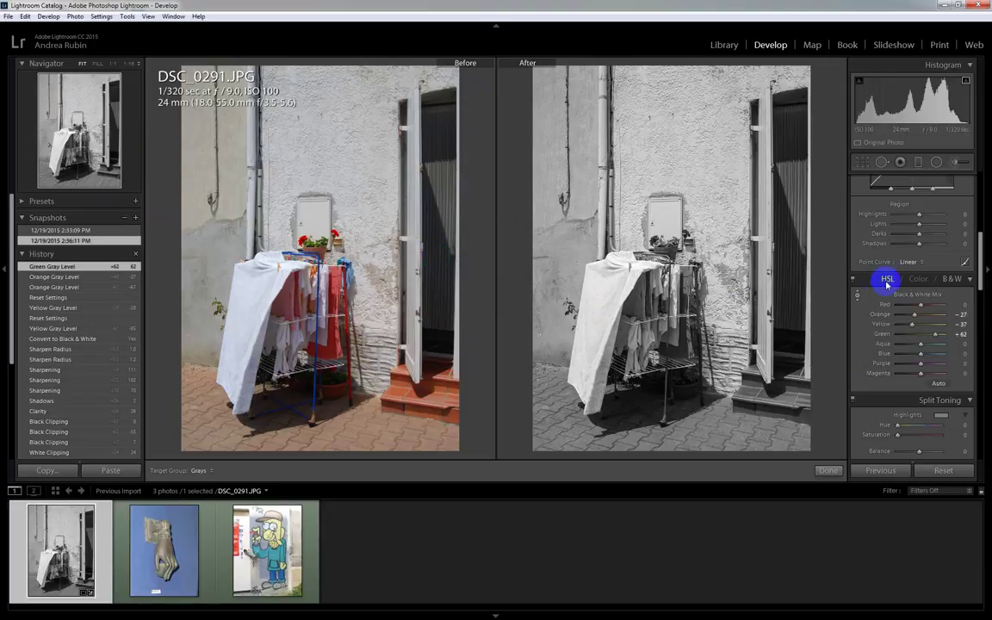
left_click(927, 282)
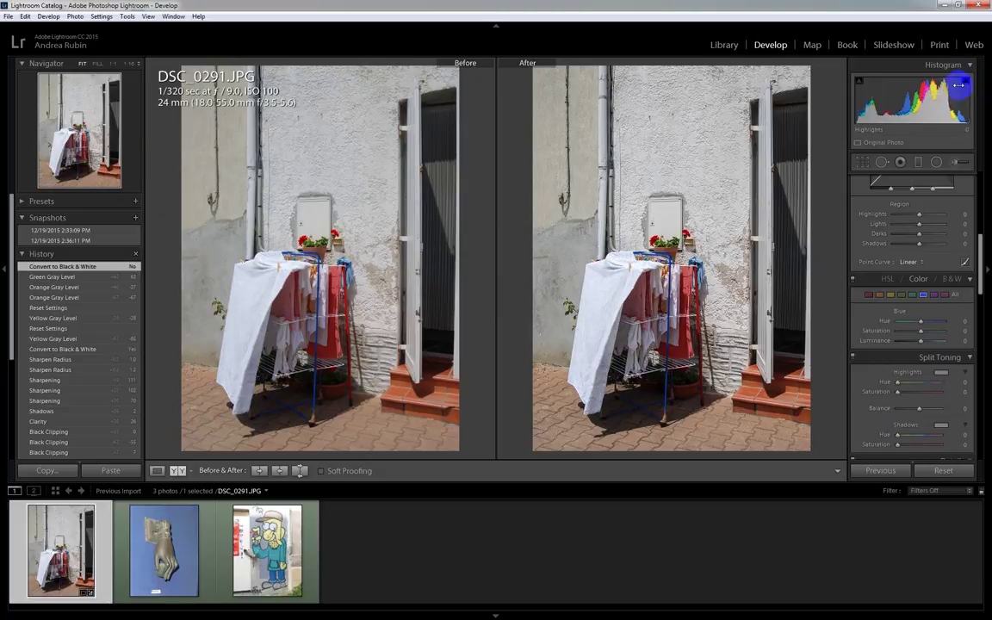
left_click(890, 280)
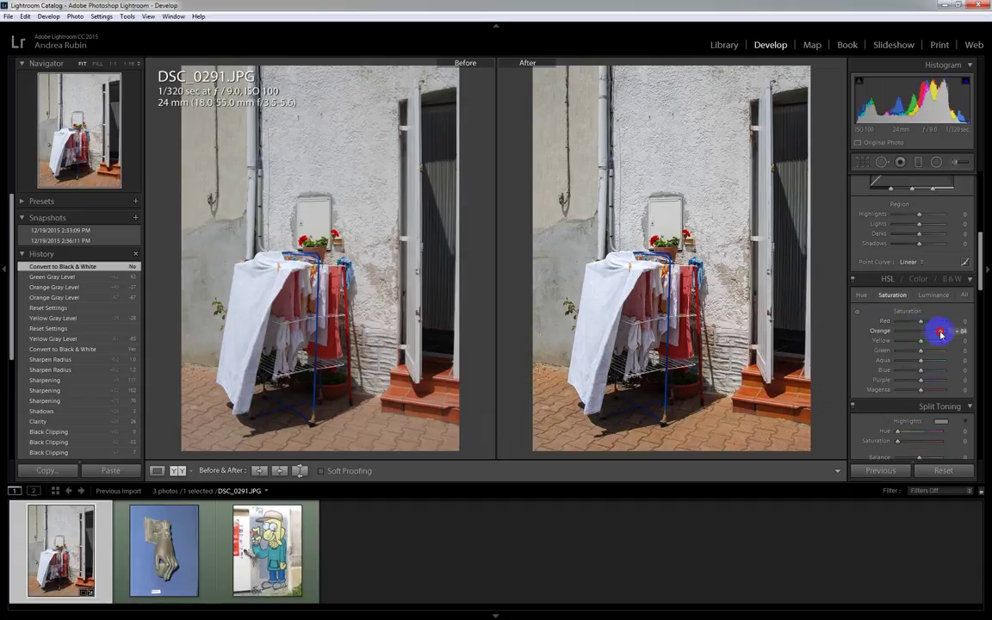
Step: Test Orange and Red saturation changes, then reset both back to 0
left_click_drag(941, 333, 906, 323)
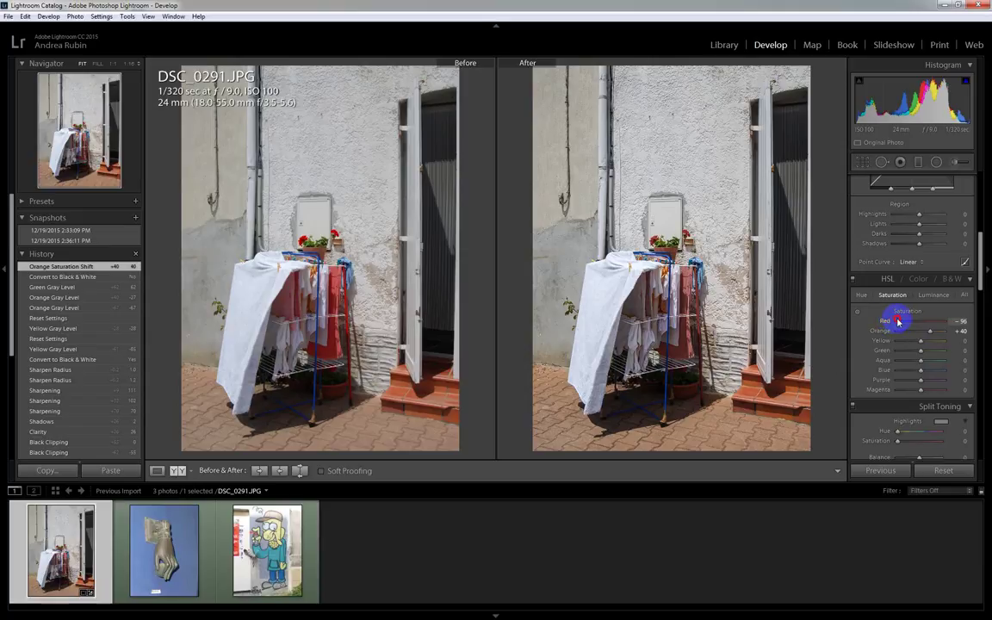
left_click_drag(893, 324, 887, 323)
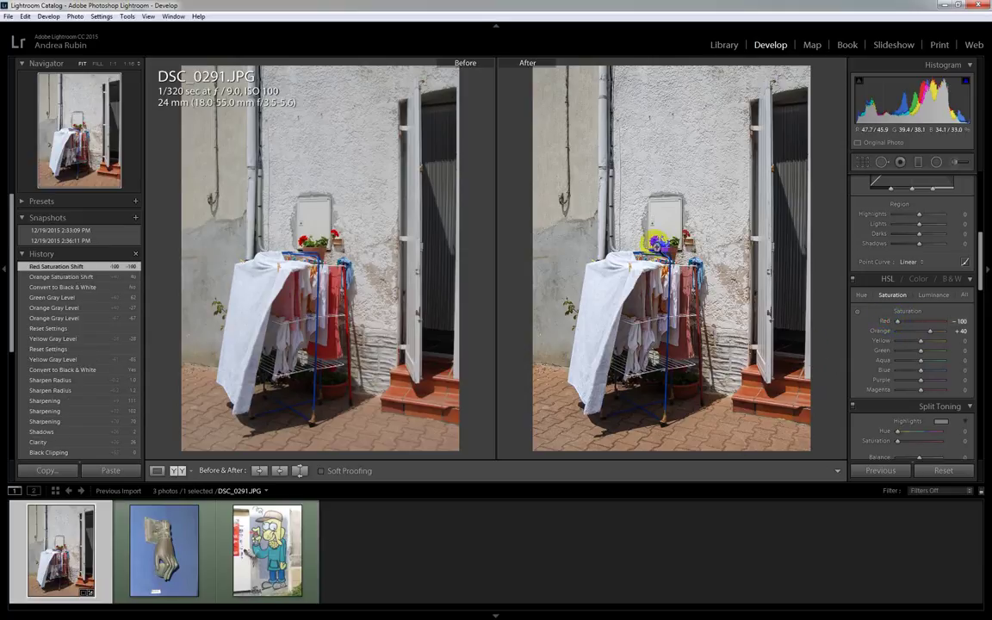
left_click(662, 233)
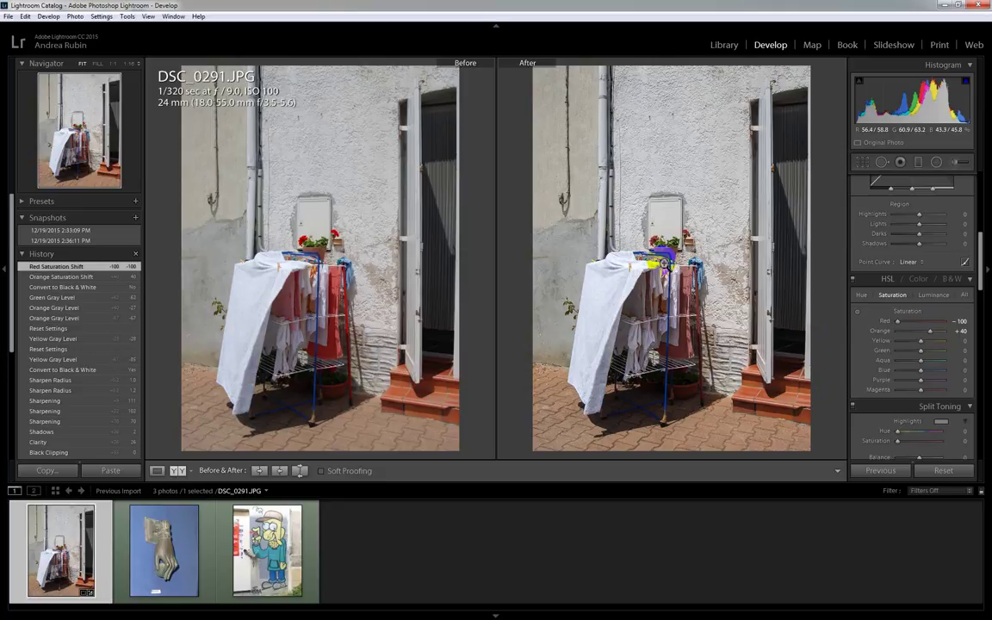
left_click(881, 311)
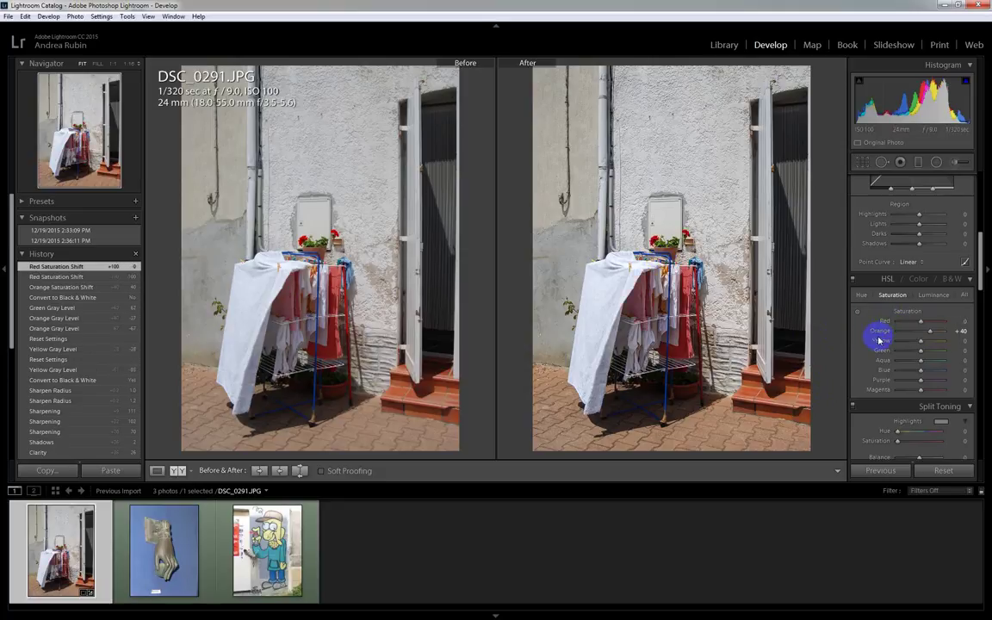
double_click(883, 332)
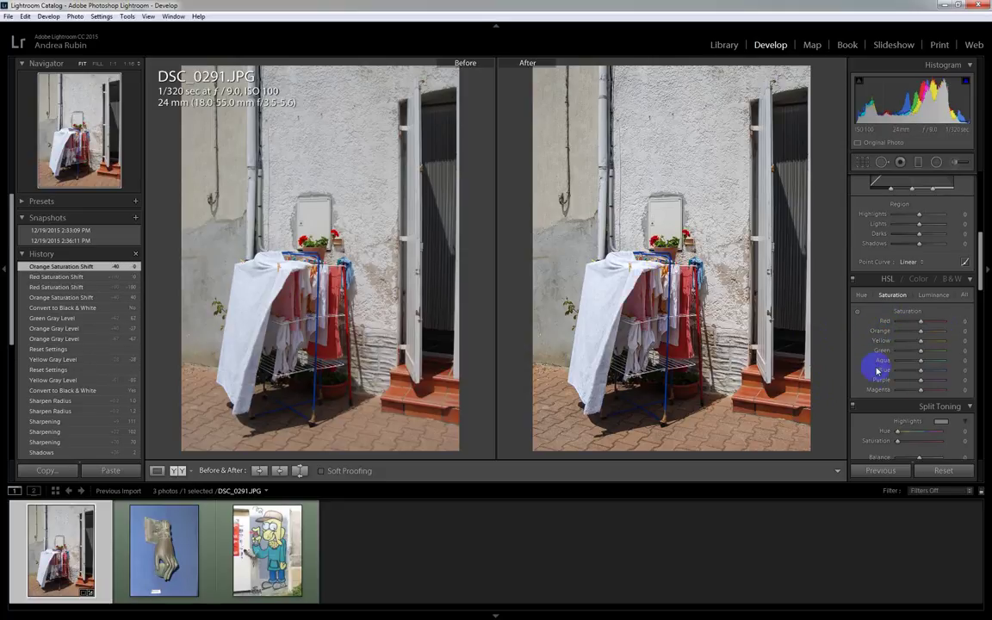
scroll(939, 241, "up", 5)
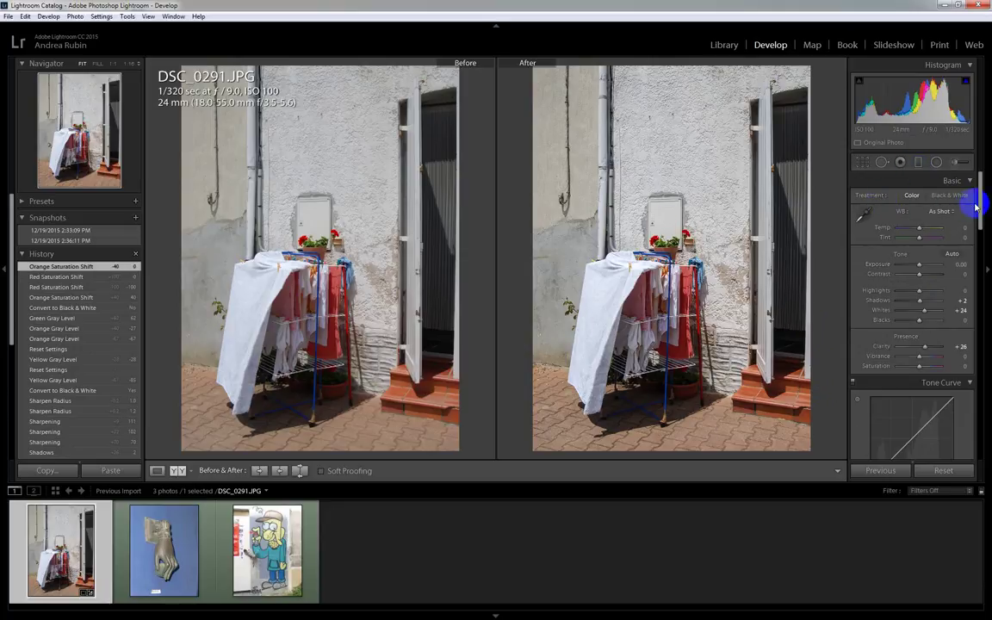
Step: Draw a graduated filter rising from the photo's bottom edge and show its mask overlay
mouse_move(979, 205)
left_mouse_down()
mouse_move(981, 214)
mouse_move(981, 206)
left_mouse_up()
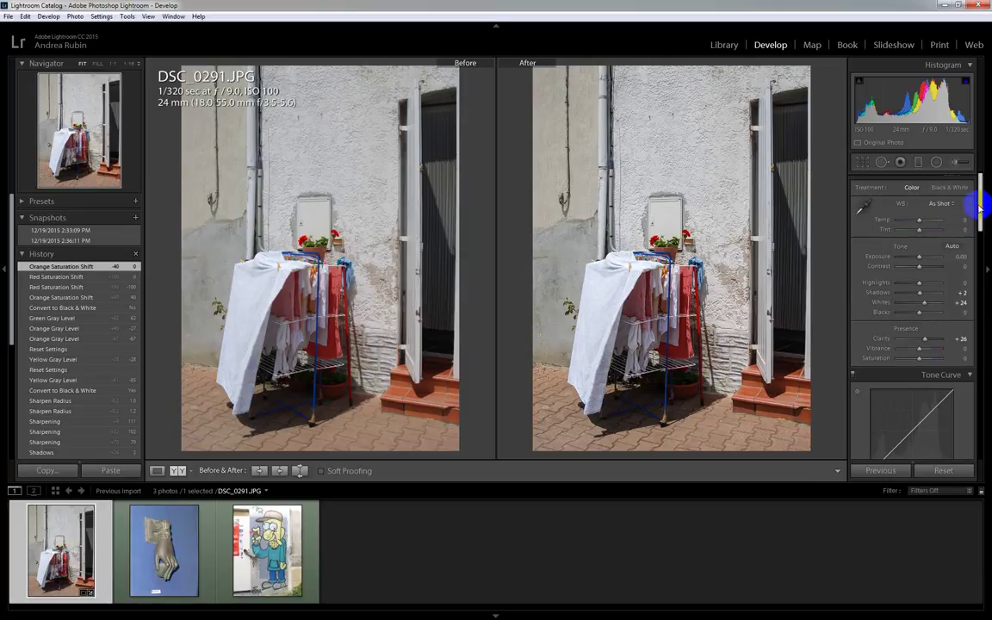
left_click(919, 164)
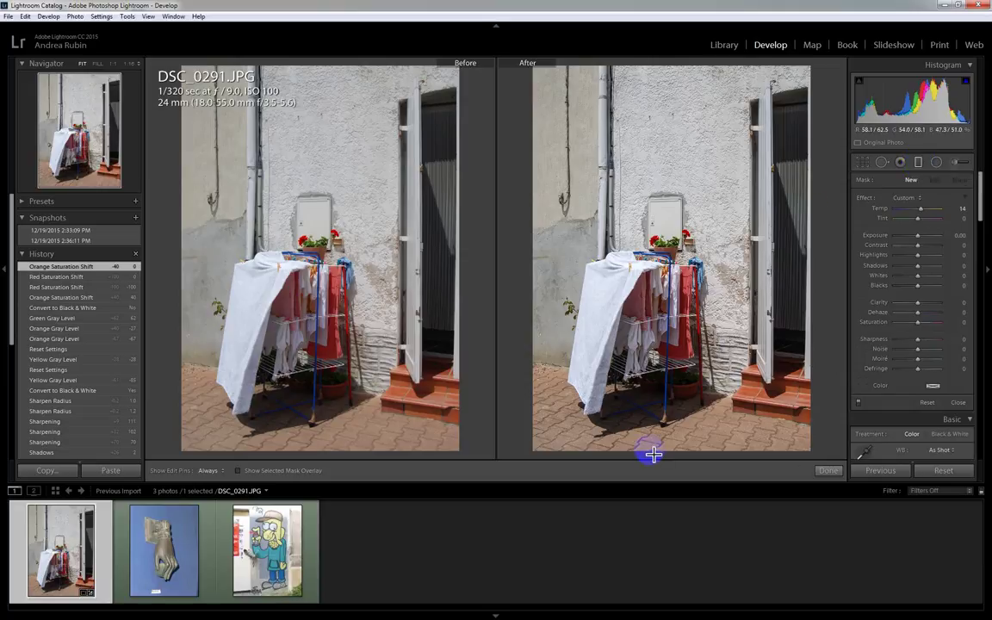
left_click_drag(656, 455, 655, 312)
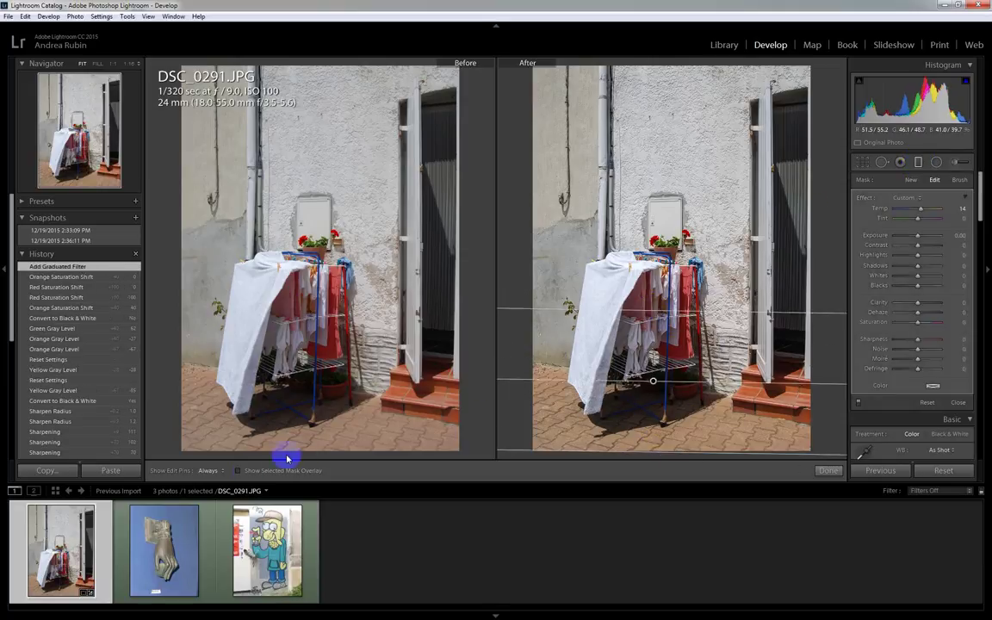
left_click(239, 471)
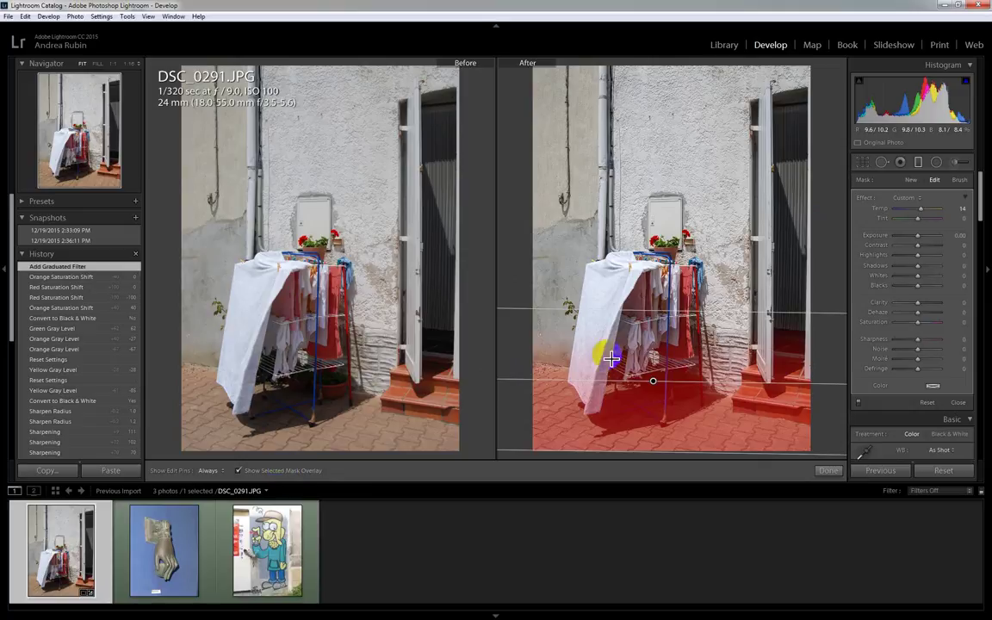
Step: Tilt, move and narrow the gradient so it follows the paved ground
left_click_drag(669, 312, 664, 345)
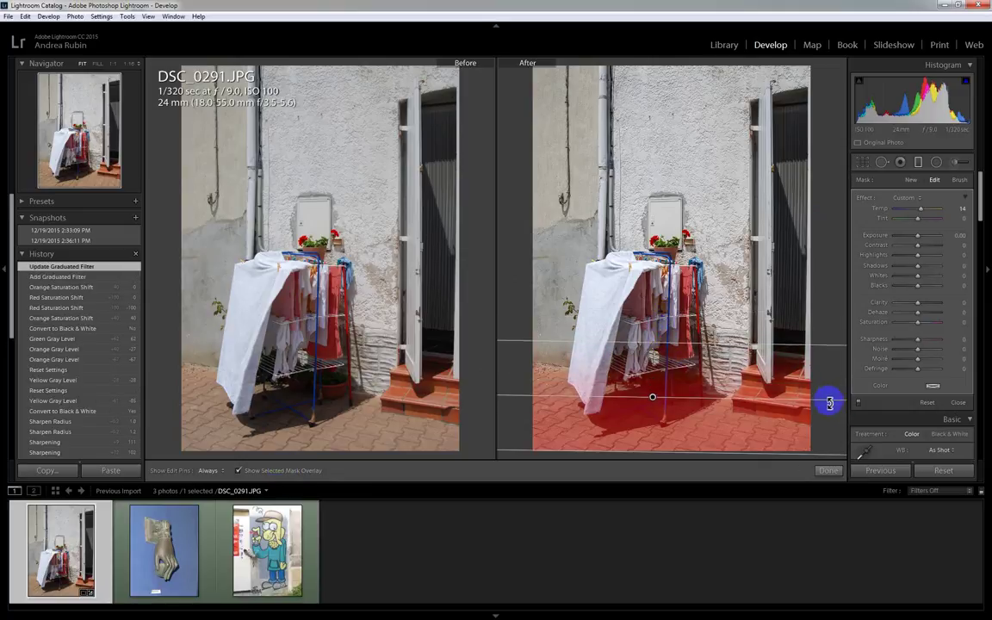
left_click_drag(830, 402, 826, 430)
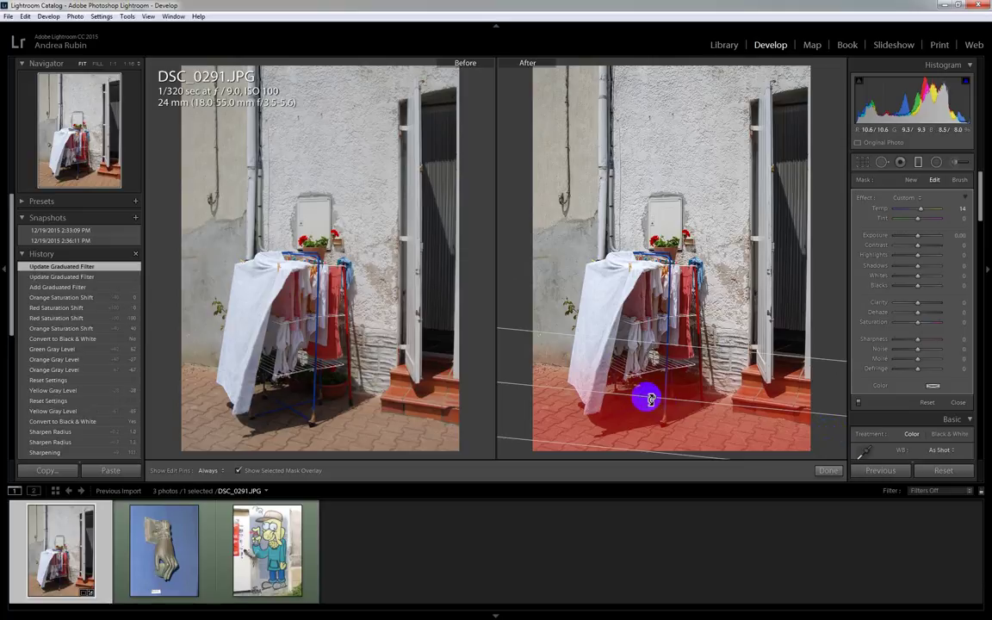
left_click_drag(653, 400, 668, 277)
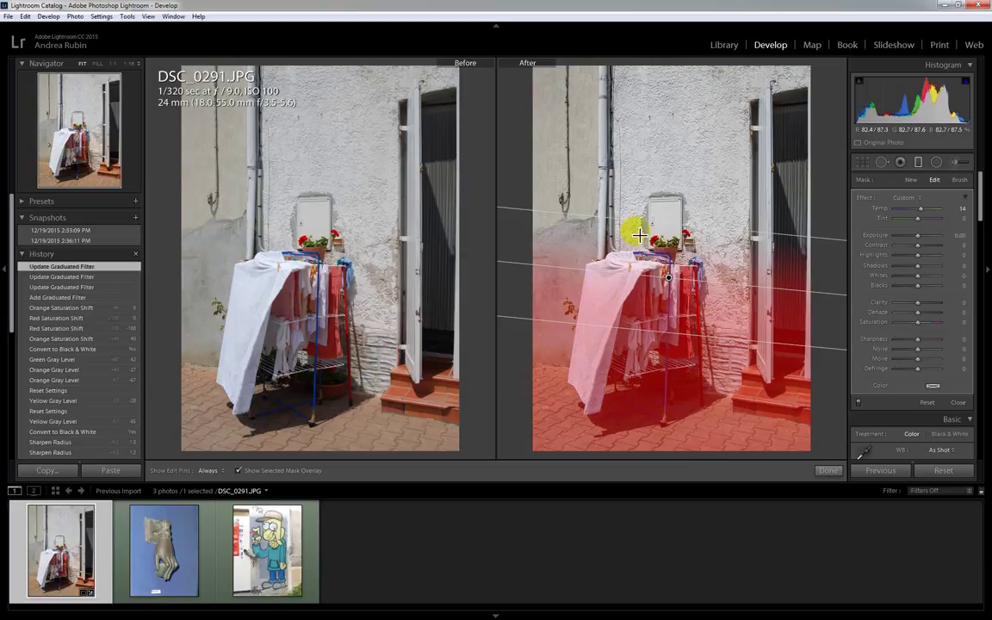
left_click_drag(638, 224, 697, 353)
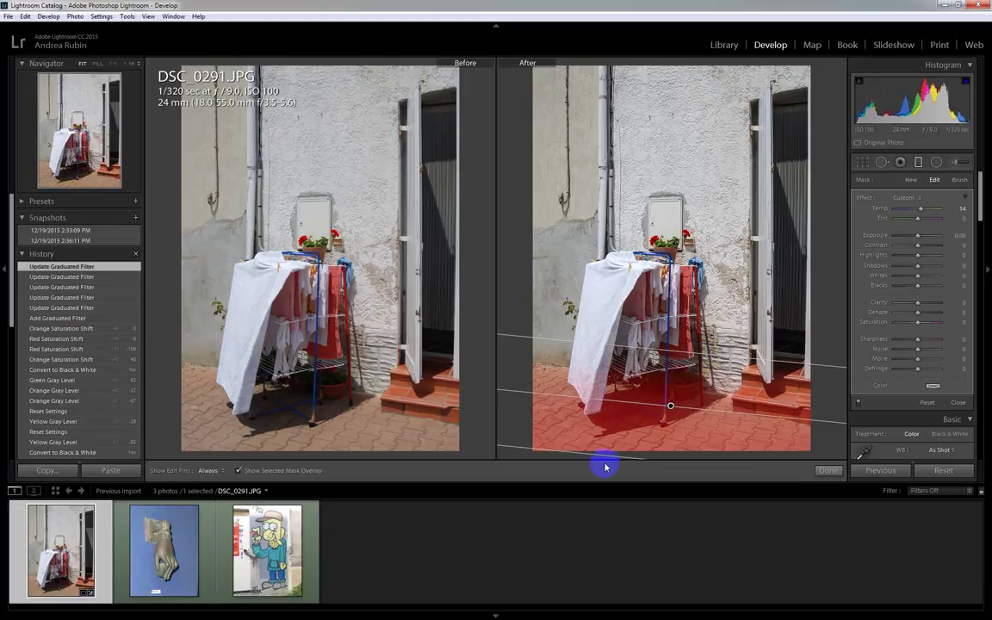
left_click_drag(605, 458, 627, 439)
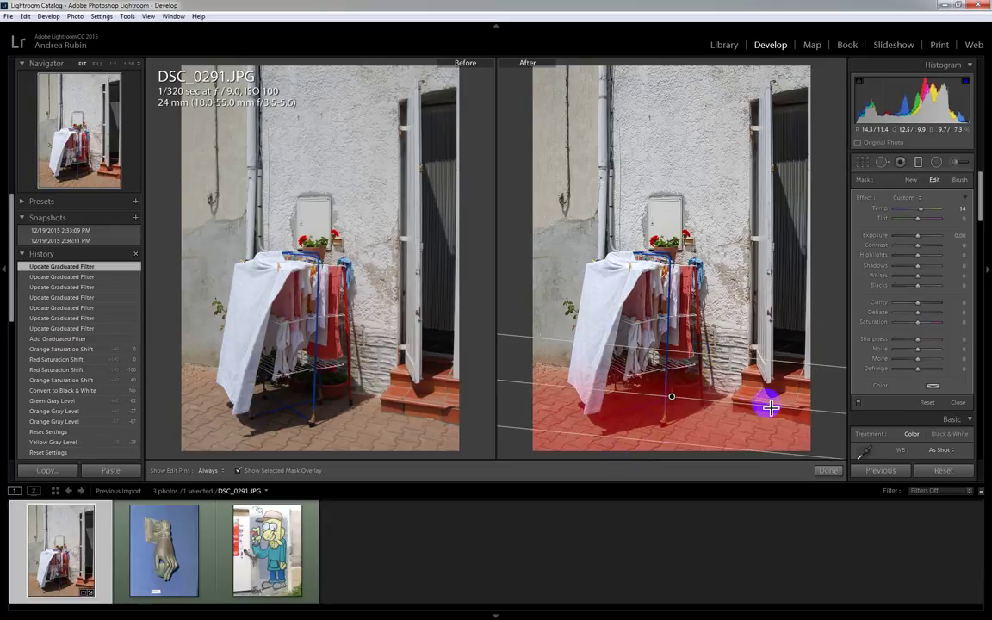
Step: Hide the mask overlay, briefly boost the filter's Saturation, then reset it to 0
left_click(238, 472)
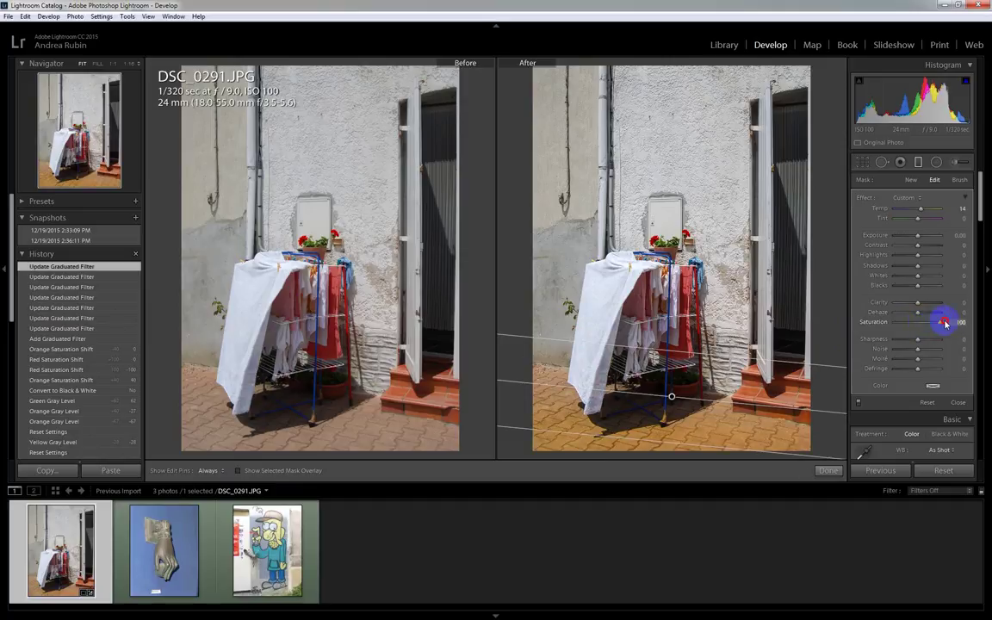
left_click_drag(920, 323, 948, 326)
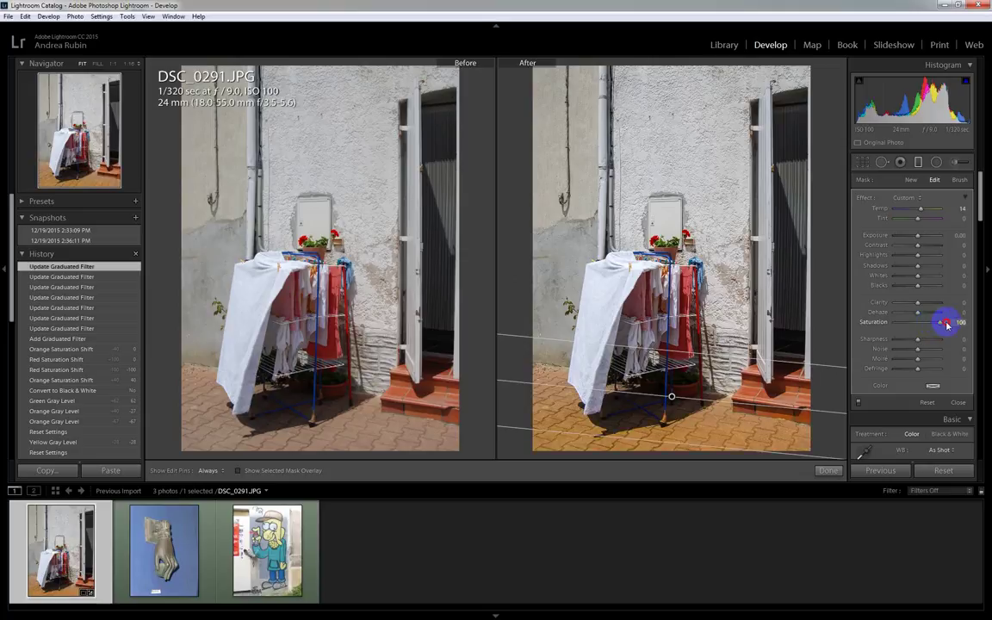
double_click(877, 324)
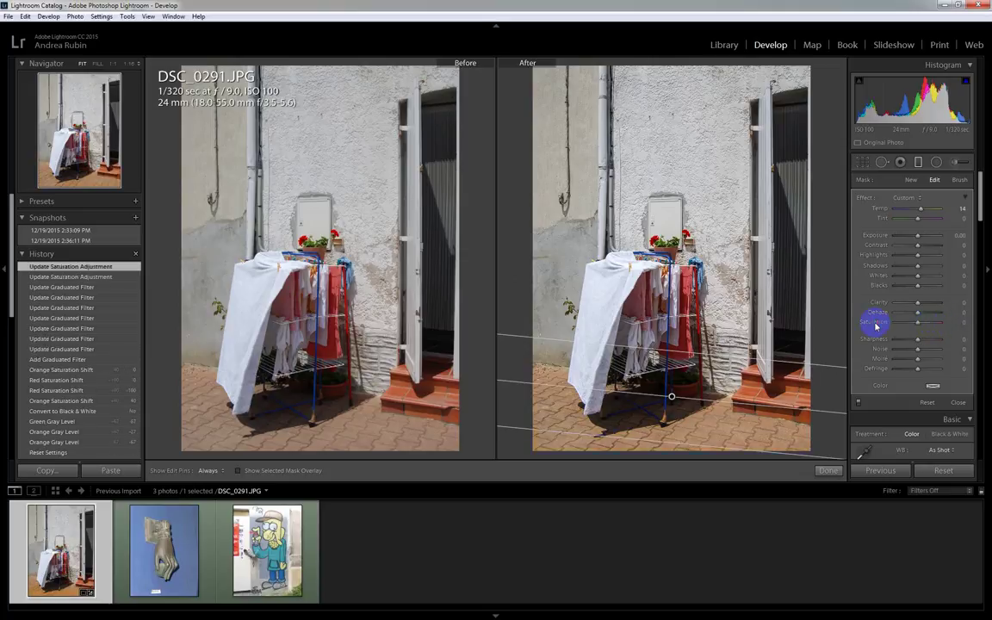
Step: Select the graduated filter's pin on the ground and delete it
left_click(672, 399)
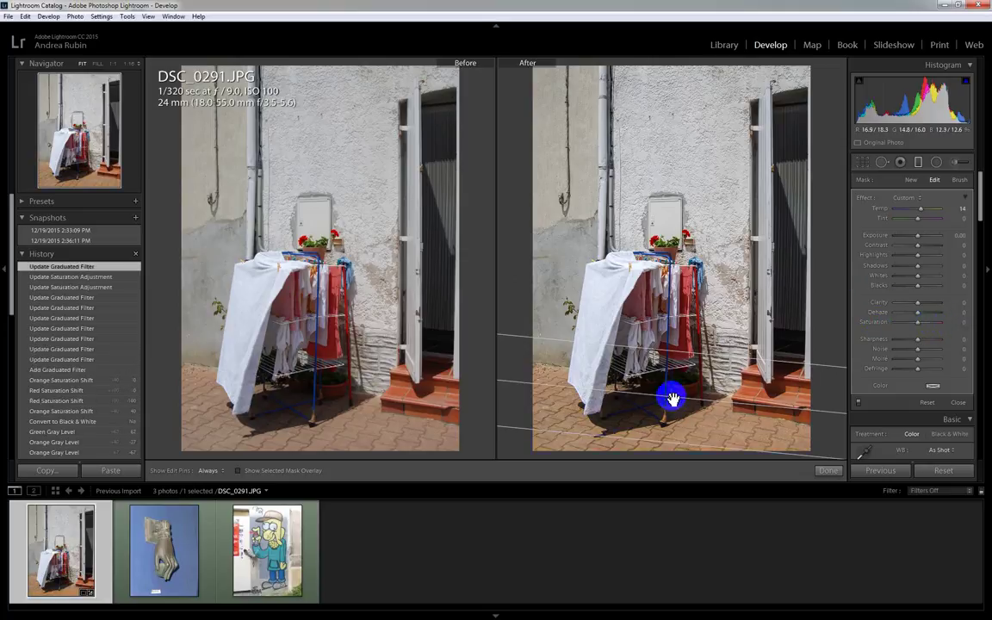
mouse_move(673, 399)
key("Delete")
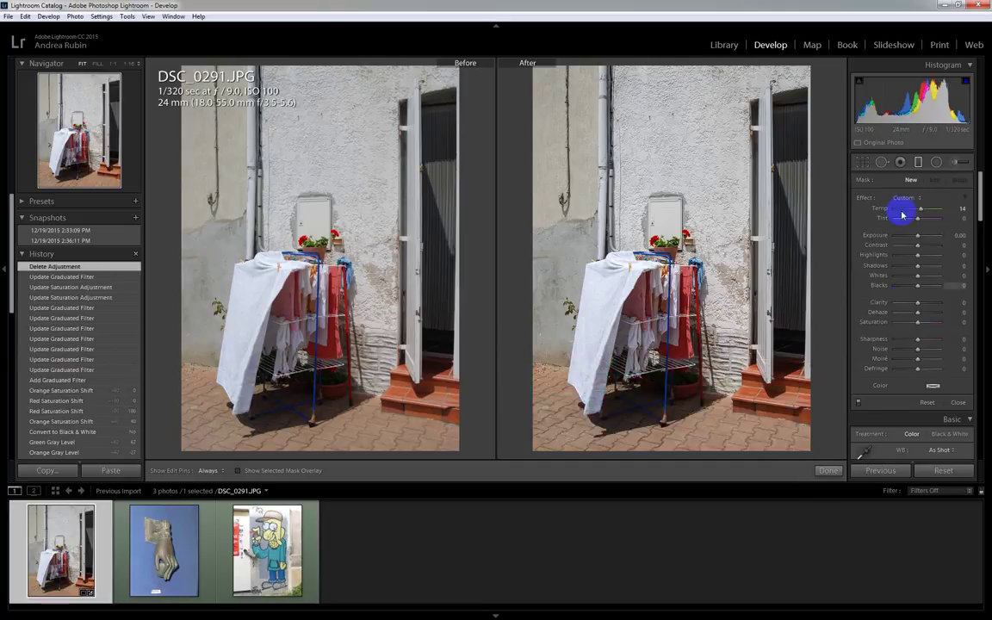
left_click_drag(981, 189, 973, 252)
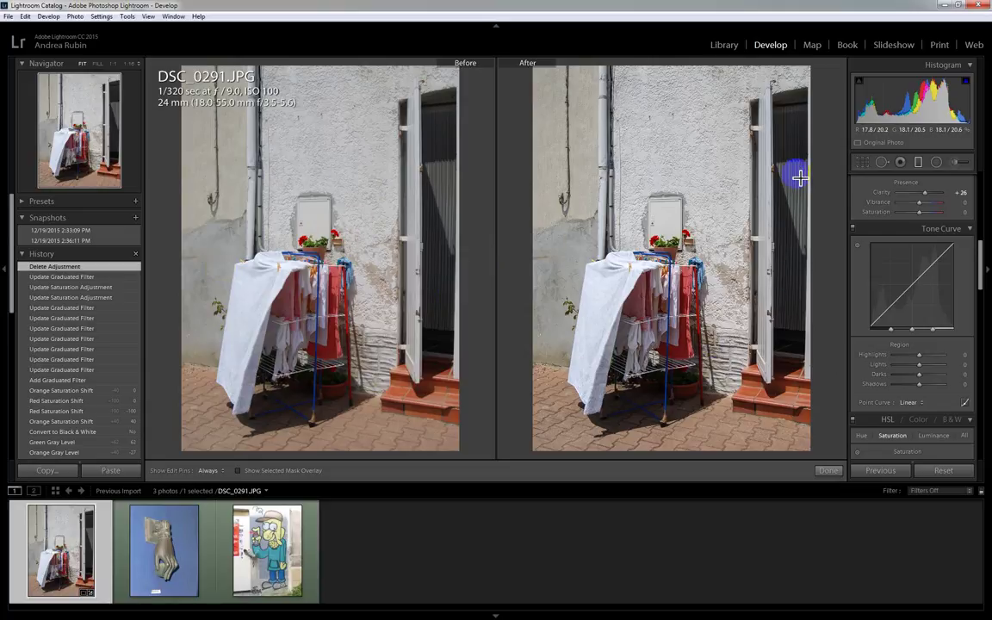
scroll(956, 258, "down", 5)
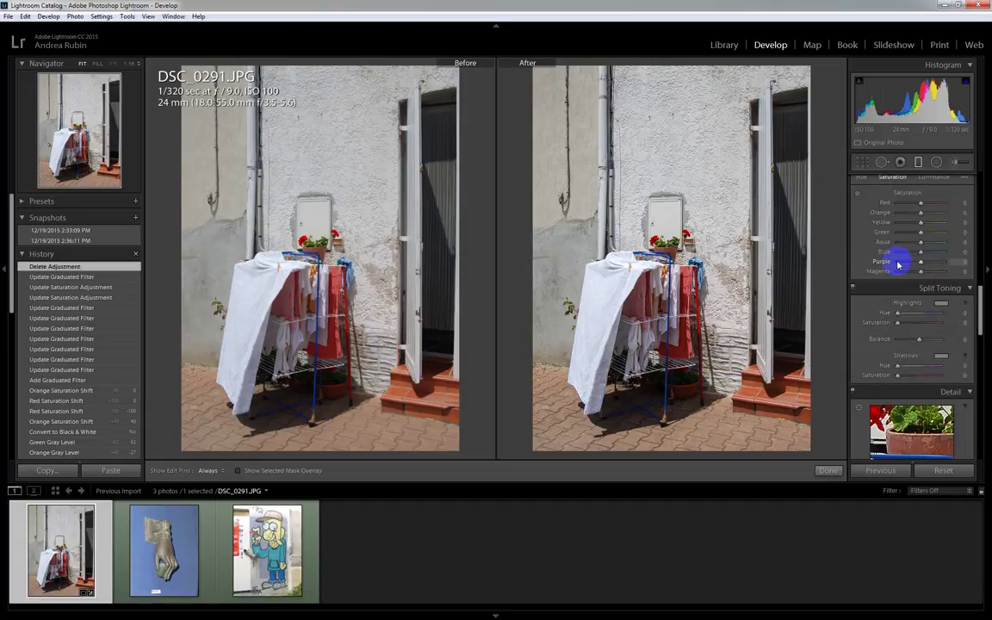
left_click(708, 271)
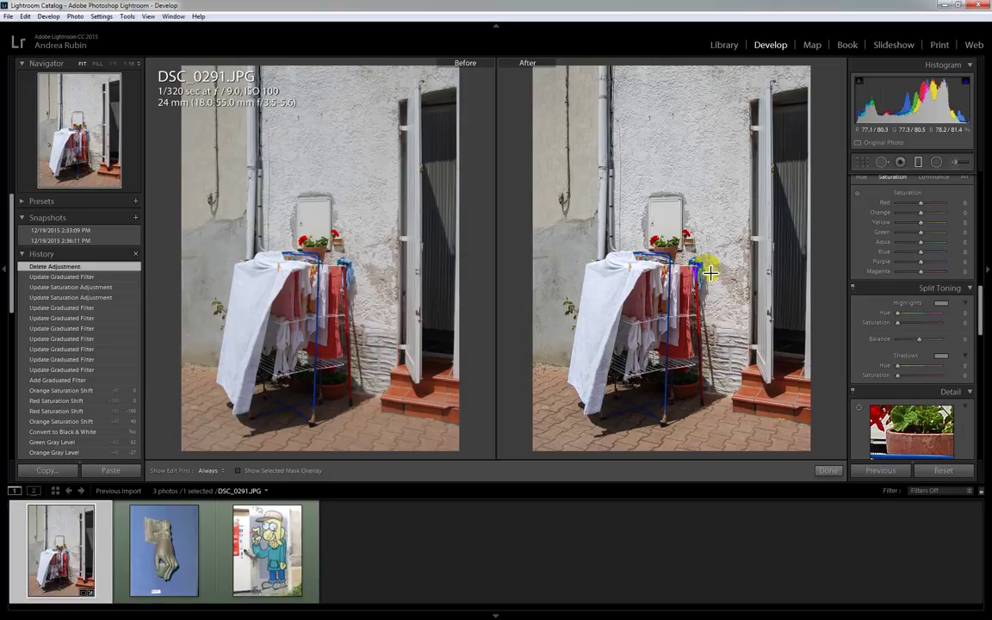
left_click(638, 340)
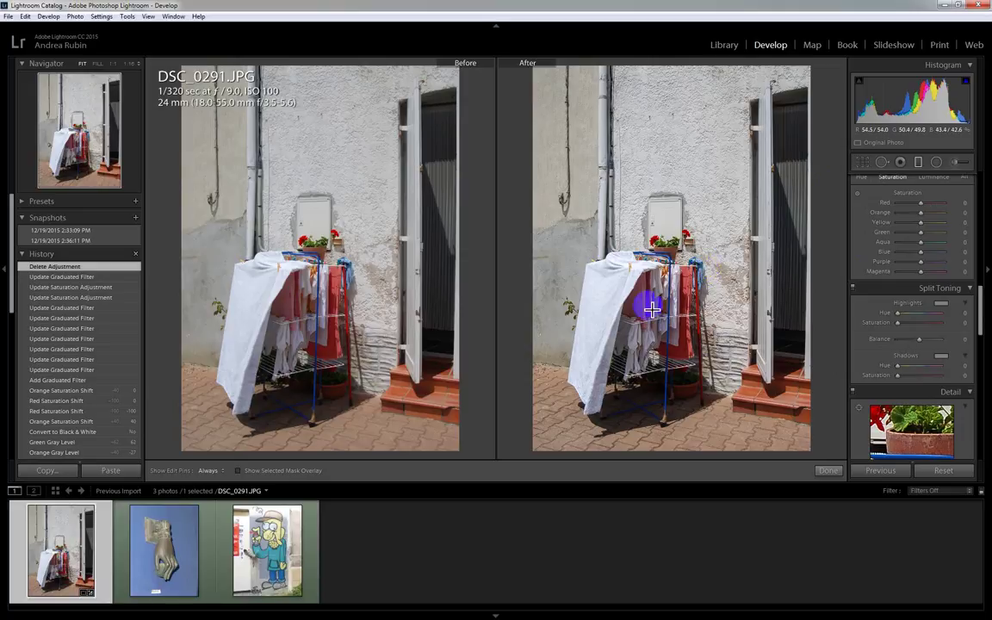
left_click(631, 322)
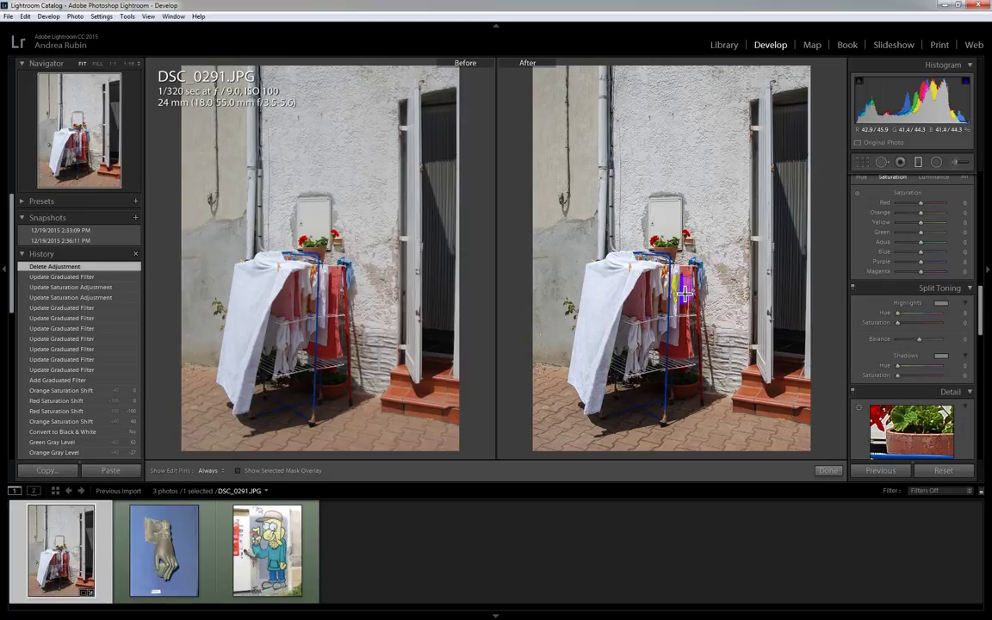
left_click(649, 287)
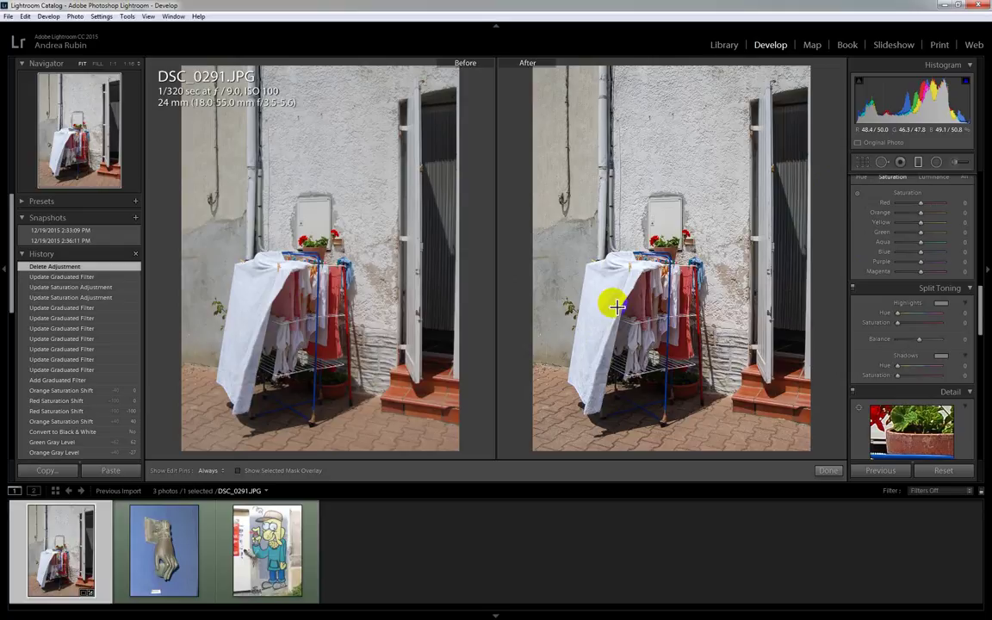
left_click(822, 304)
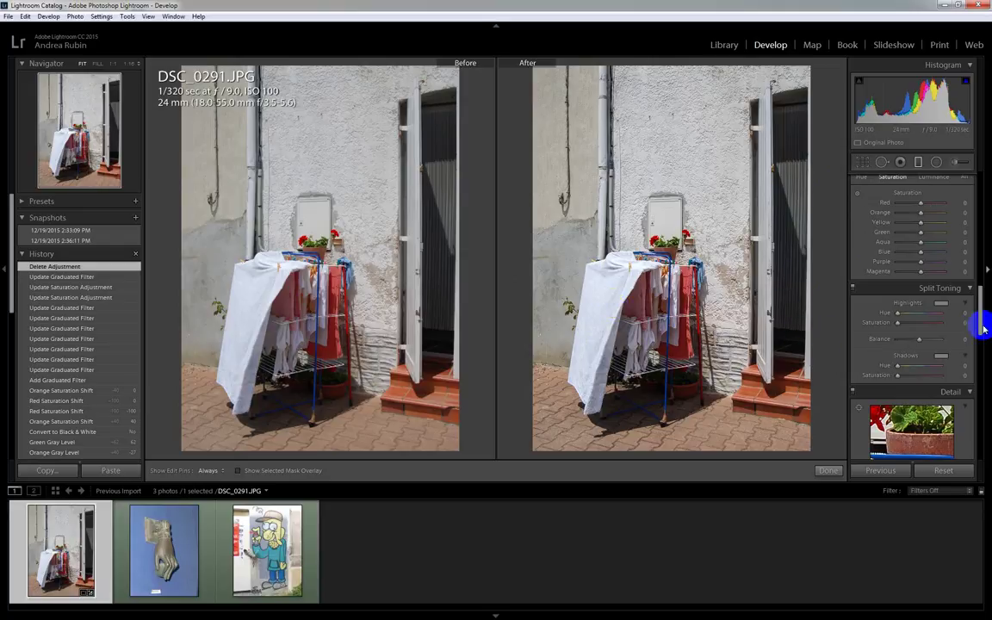
Step: Try Grain Amount 54, then settle Post-Crop Vignetting Amount at -17 for subtle dark corners
left_click_drag(982, 328, 986, 431)
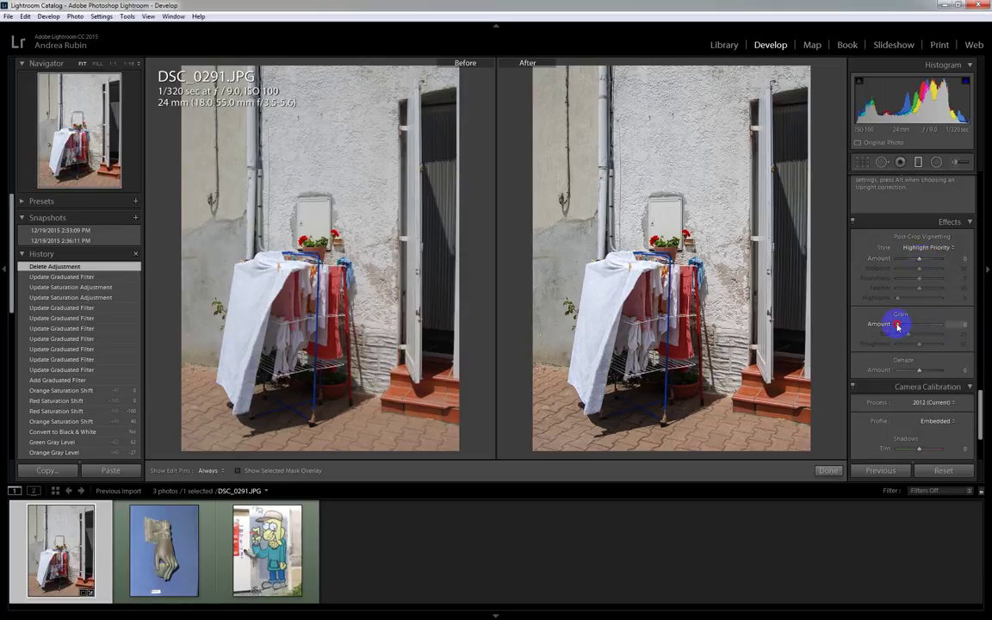
left_click_drag(921, 328, 880, 327)
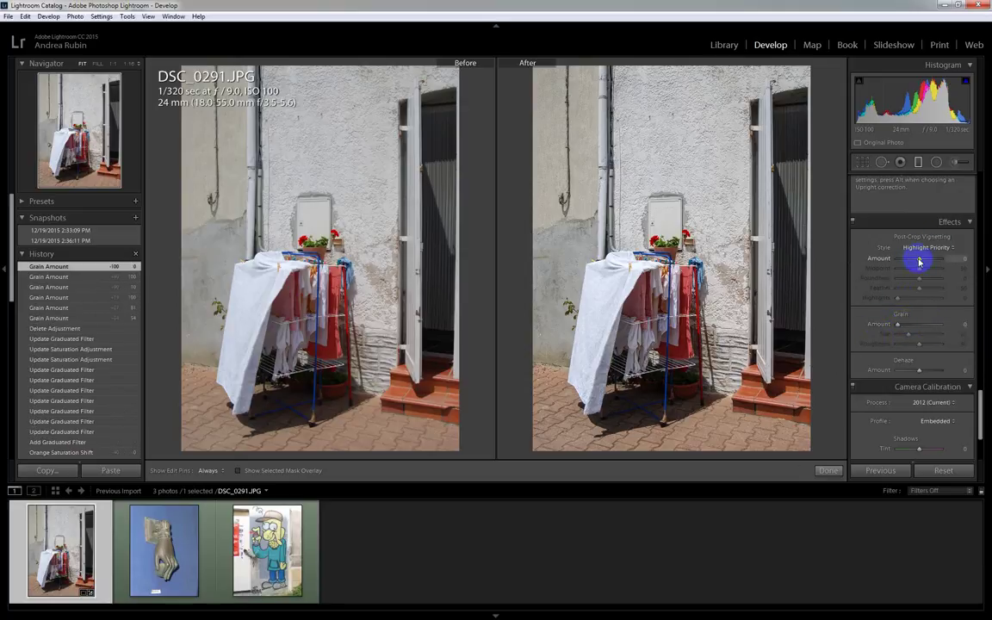
left_click_drag(919, 261, 888, 265)
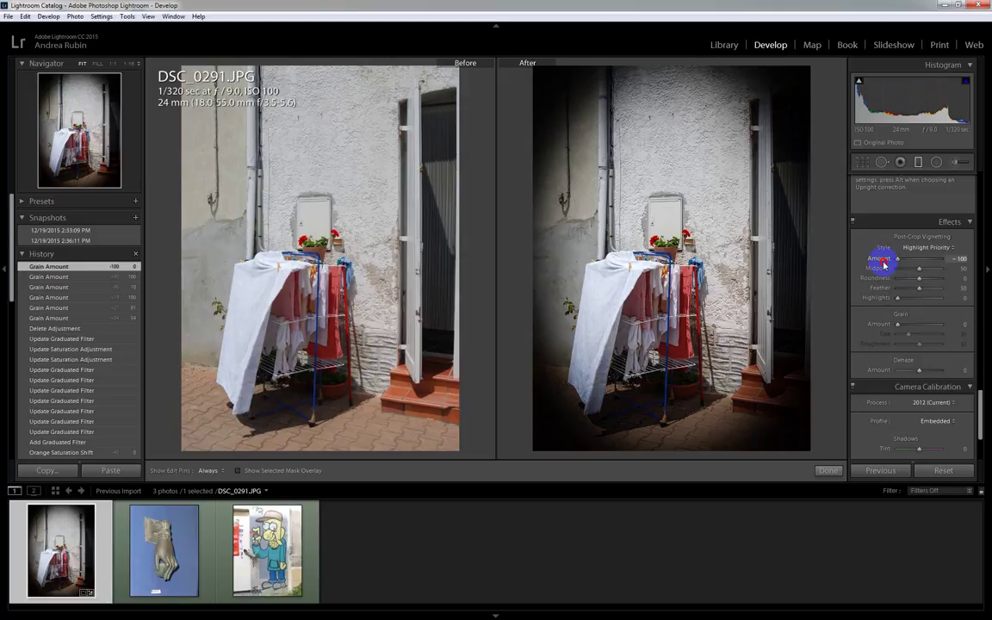
left_click_drag(883, 264, 916, 264)
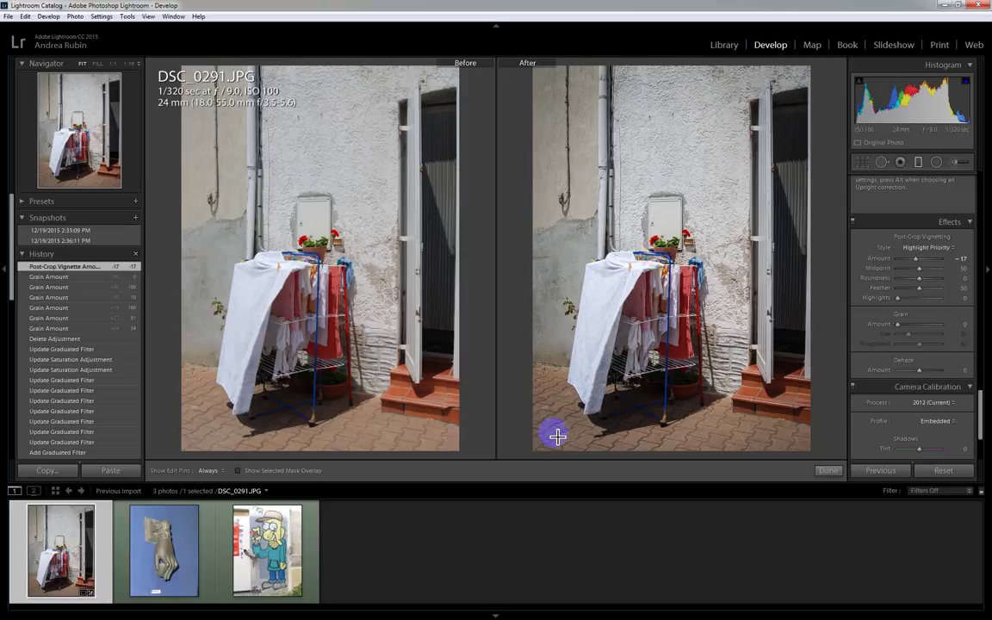
Step: Toggle the Effects panel off and on several times to compare the photo
left_click(854, 222)
left_click(854, 223)
left_click(853, 222)
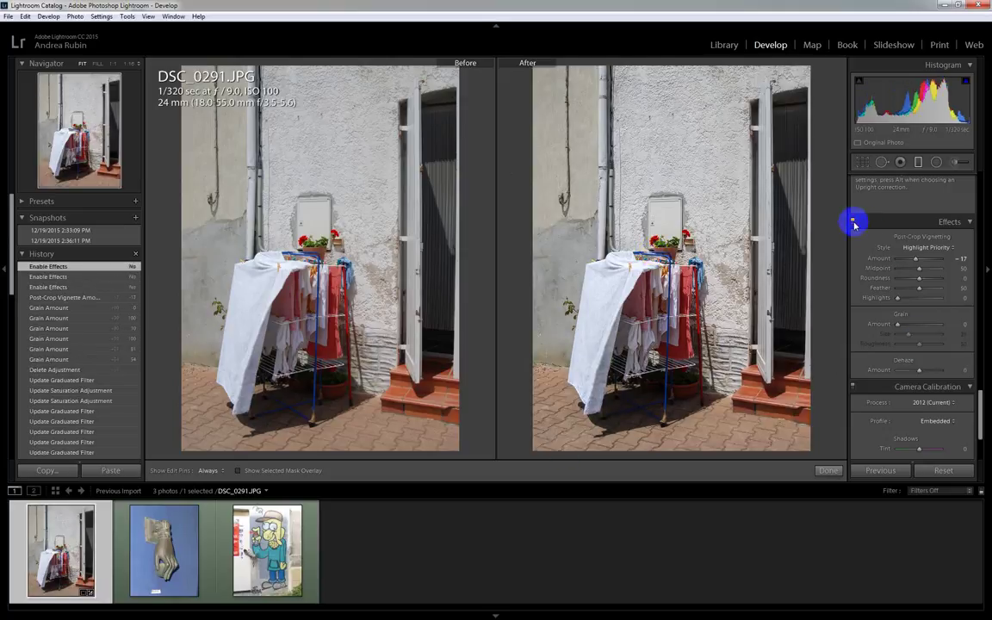
left_click(853, 222)
left_click(854, 222)
left_click(854, 223)
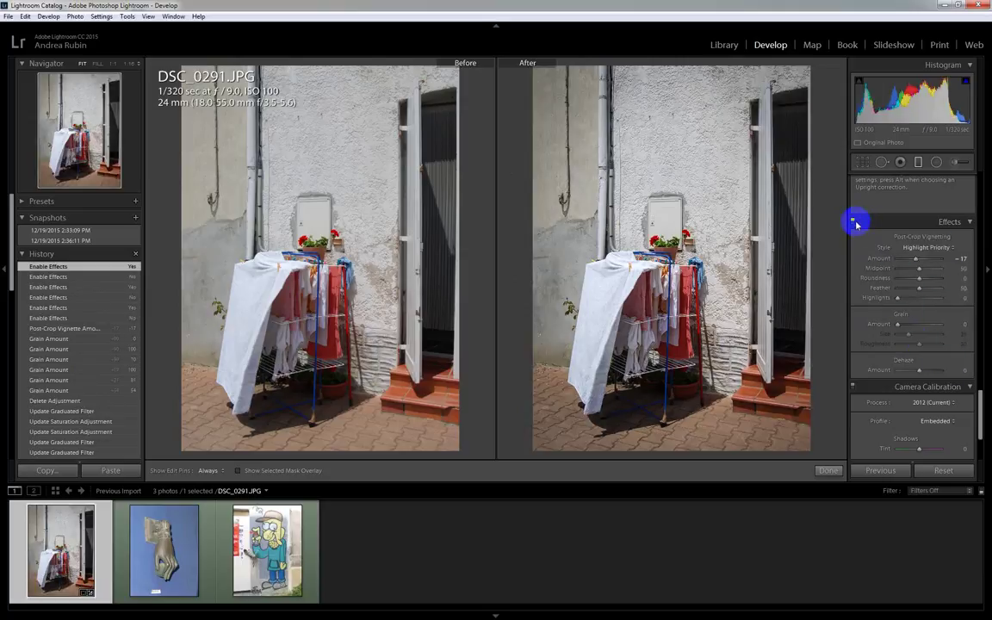
Step: Keep the Highlight Priority vignette style and compare it on and off, ending enabled at -17
left_click(937, 249)
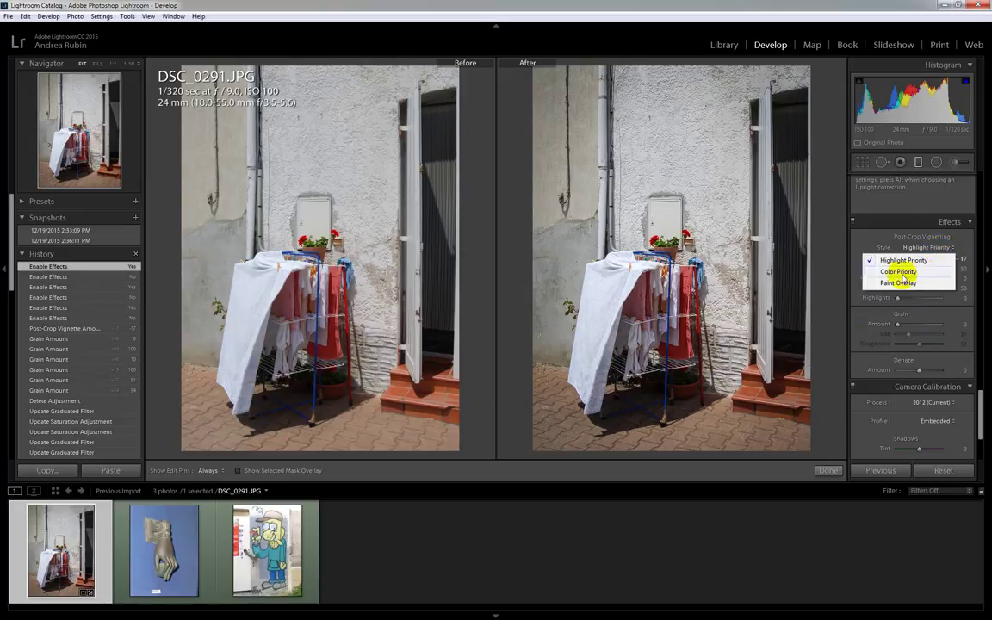
left_click(857, 236)
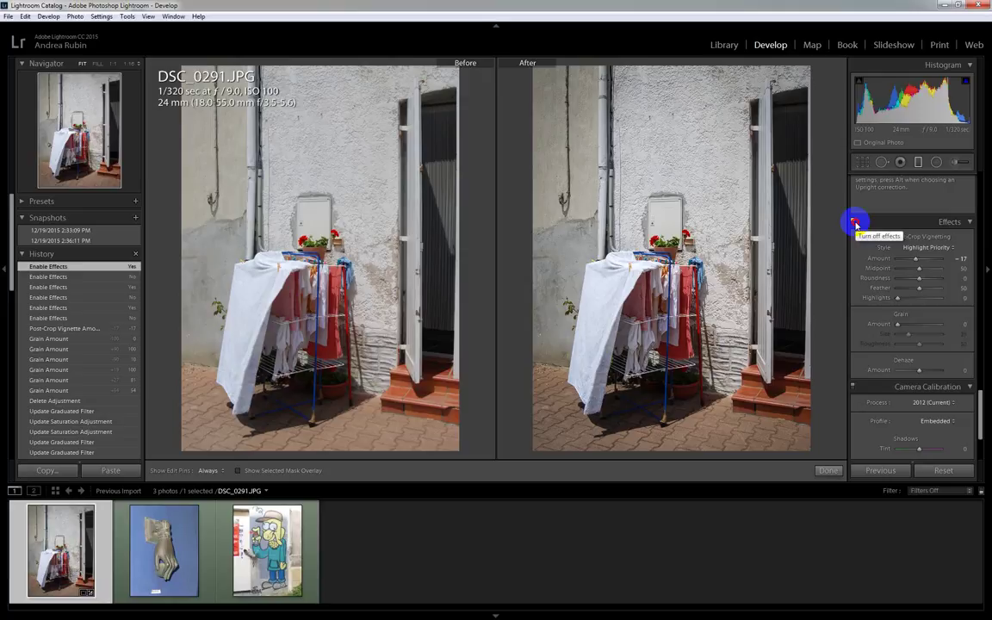
left_click(854, 222)
left_click(853, 222)
left_click(854, 222)
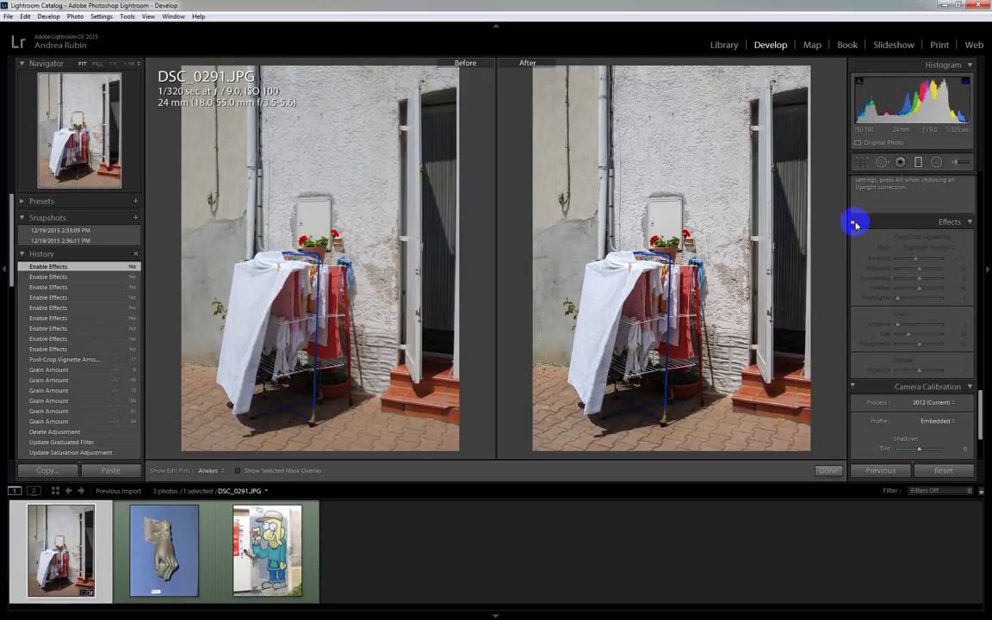
left_click(853, 222)
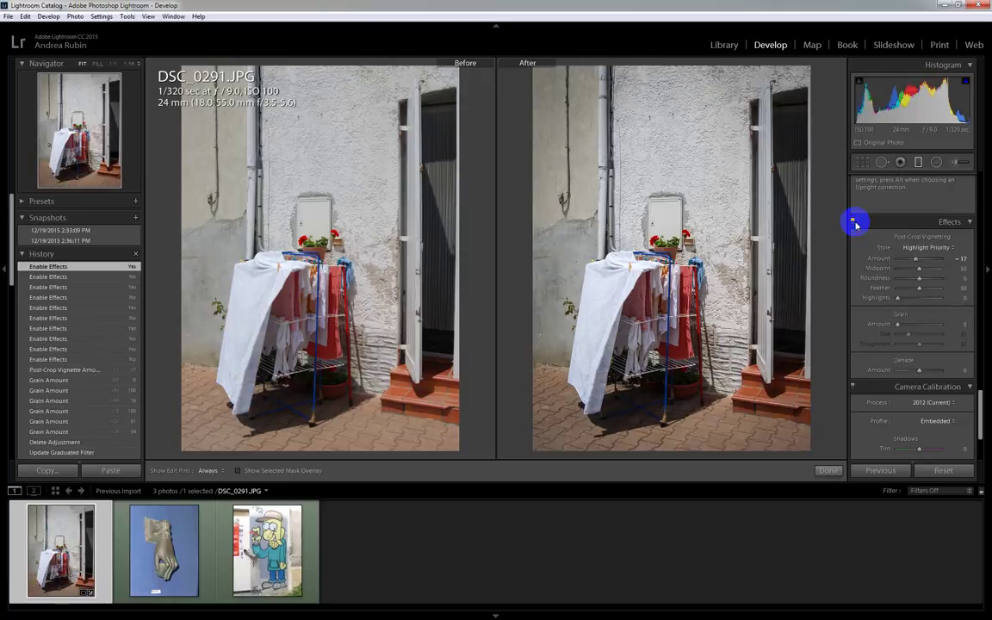
left_click(853, 223)
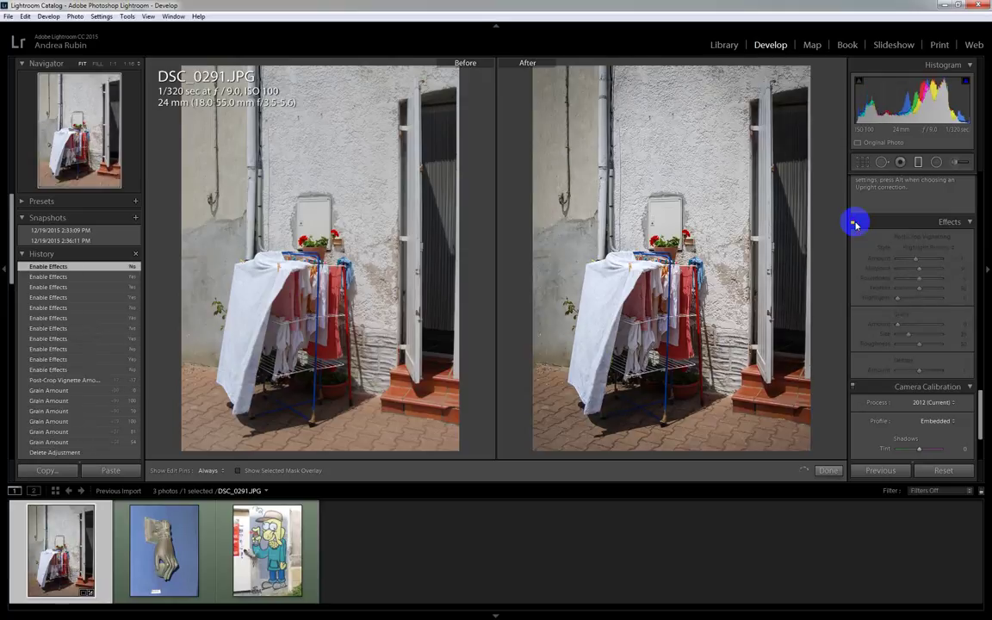
left_click(854, 222)
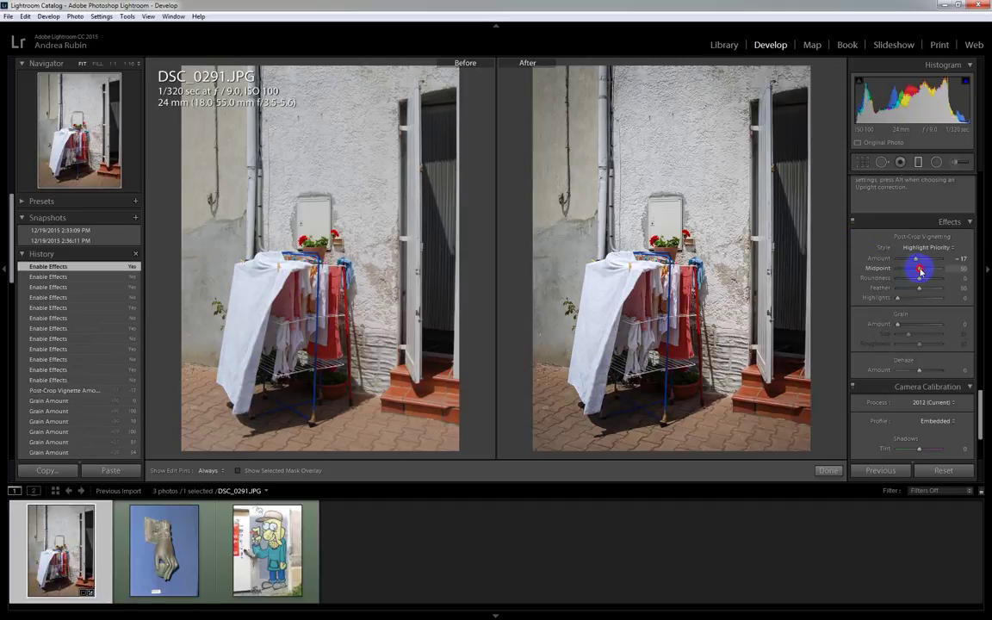
left_click_drag(919, 269, 881, 283)
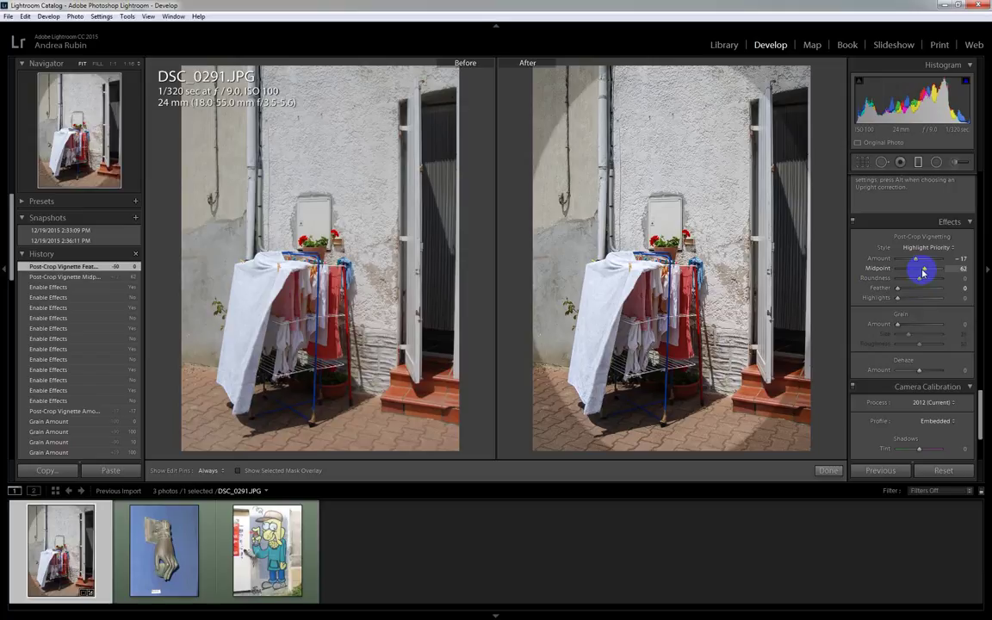
mouse_move(925, 271)
left_mouse_down()
mouse_move(879, 268)
mouse_move(926, 268)
left_mouse_up()
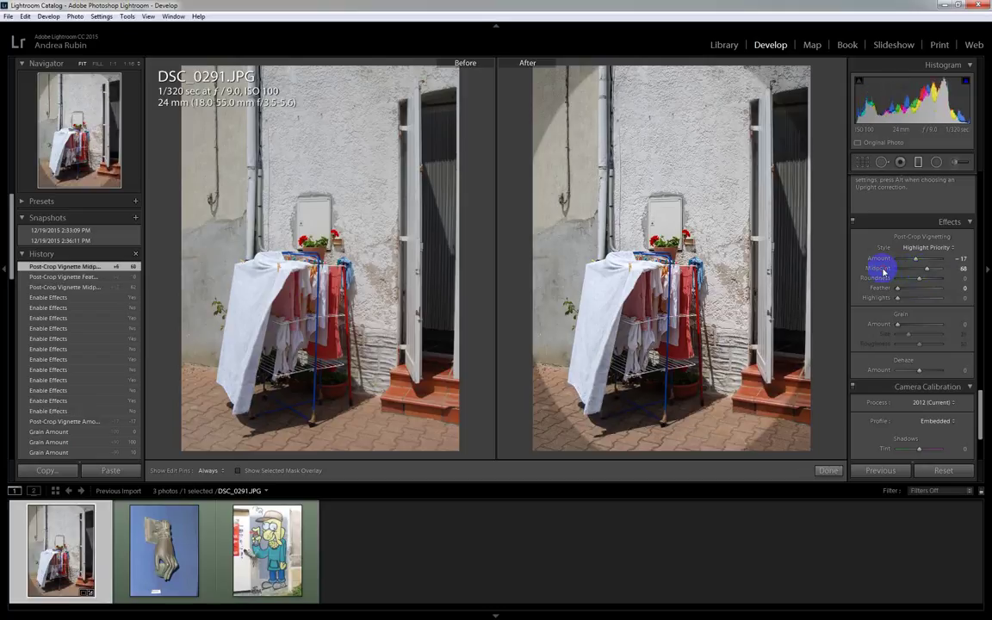
double_click(883, 270)
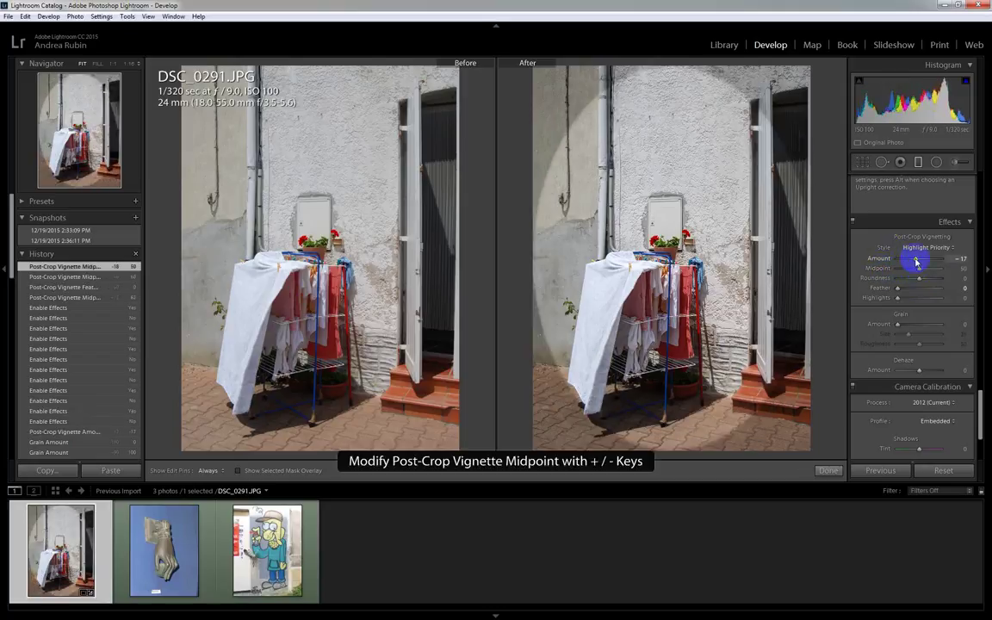
mouse_move(916, 261)
left_mouse_down()
mouse_move(901, 259)
mouse_move(945, 276)
mouse_move(897, 281)
mouse_move(907, 282)
left_mouse_up()
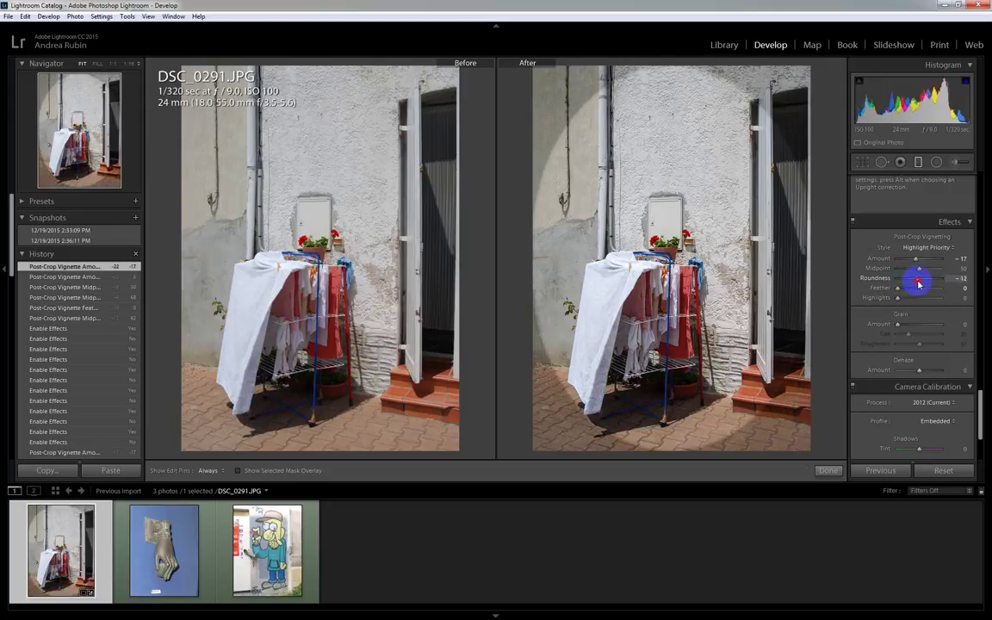
double_click(879, 277)
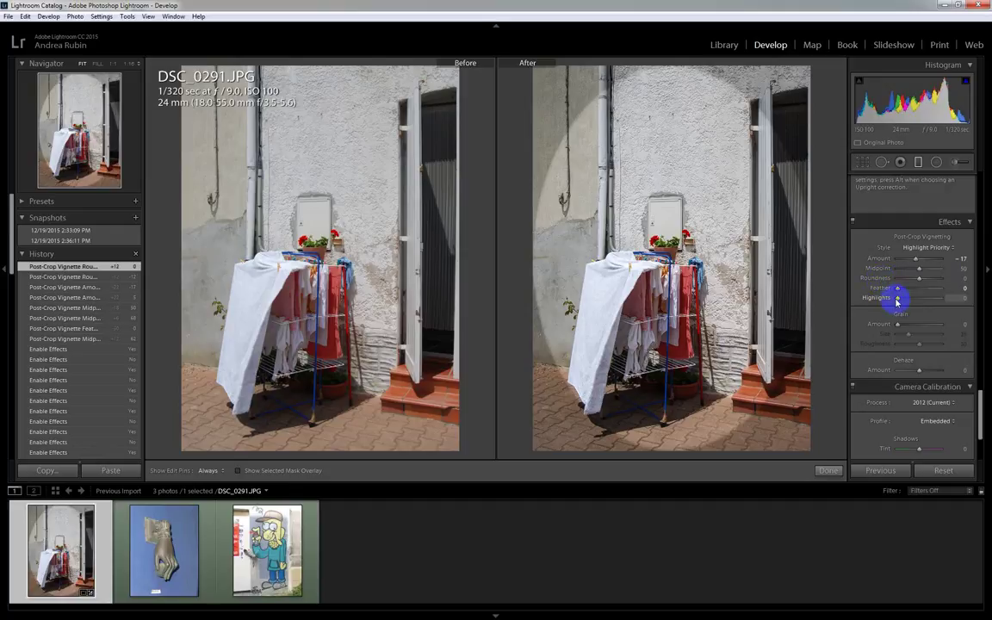
left_click_drag(895, 299, 937, 297)
double_click(878, 299)
left_click(897, 293)
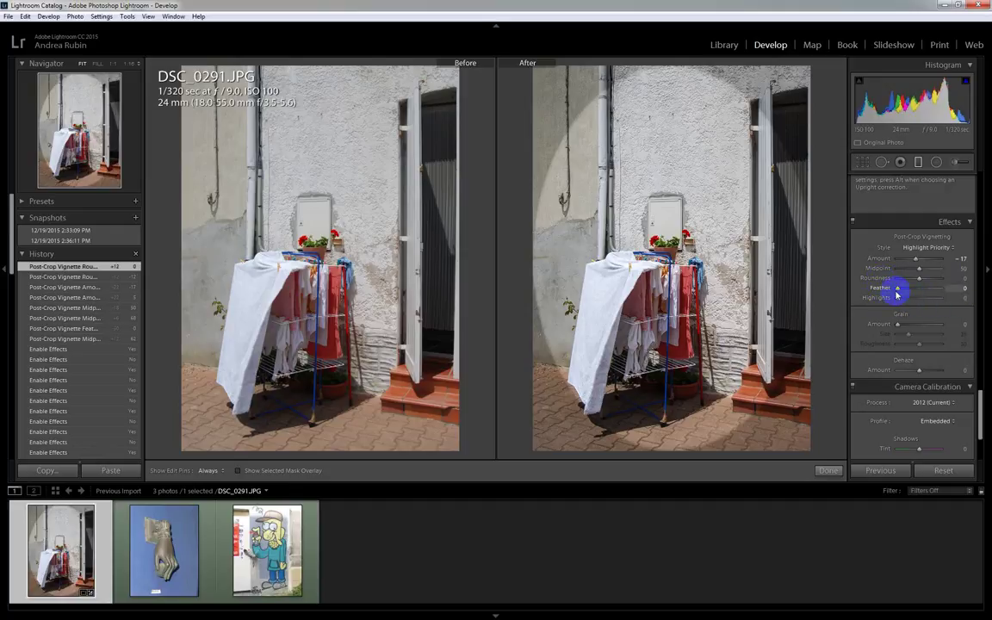
double_click(884, 288)
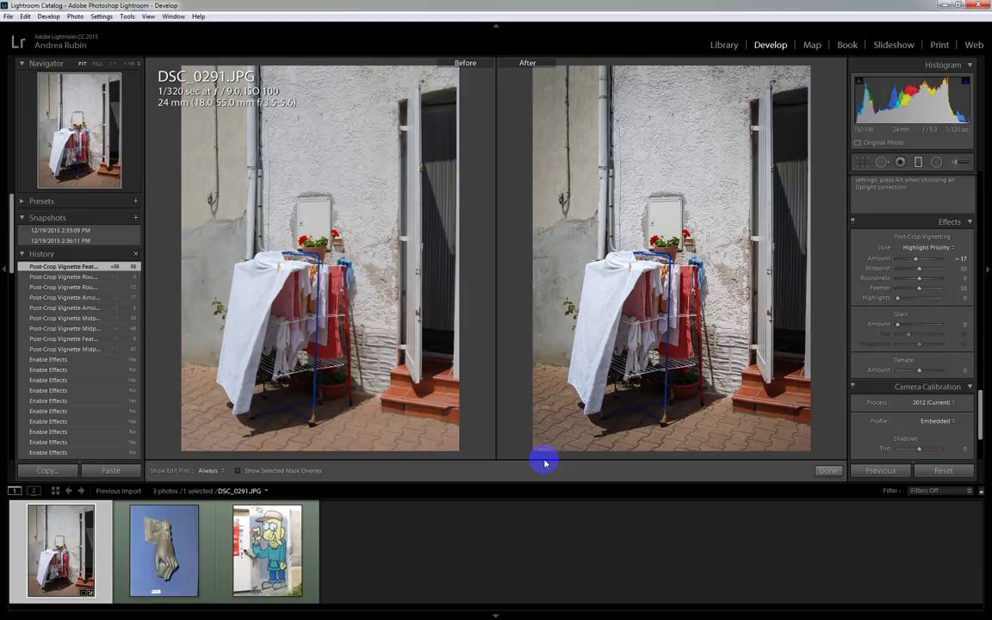
Step: Test HSL Green Saturation at +100 and reset it, then raise Green Luminance to +100
scroll(952, 317, "up", 10)
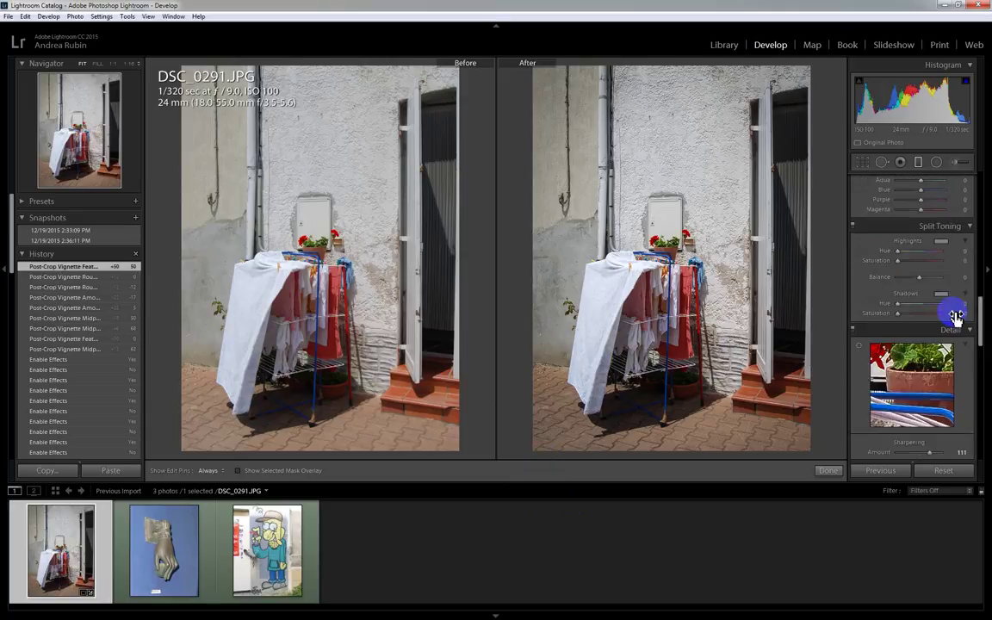
scroll(939, 311, "up", 3)
scroll(897, 281, "down", 4)
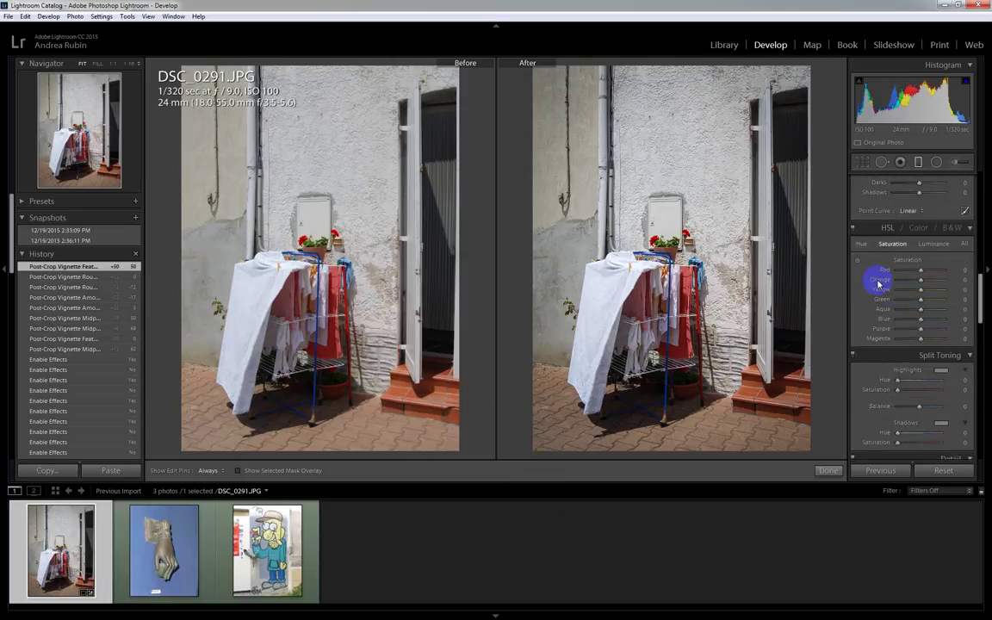
left_click_drag(921, 301, 944, 299)
double_click(885, 300)
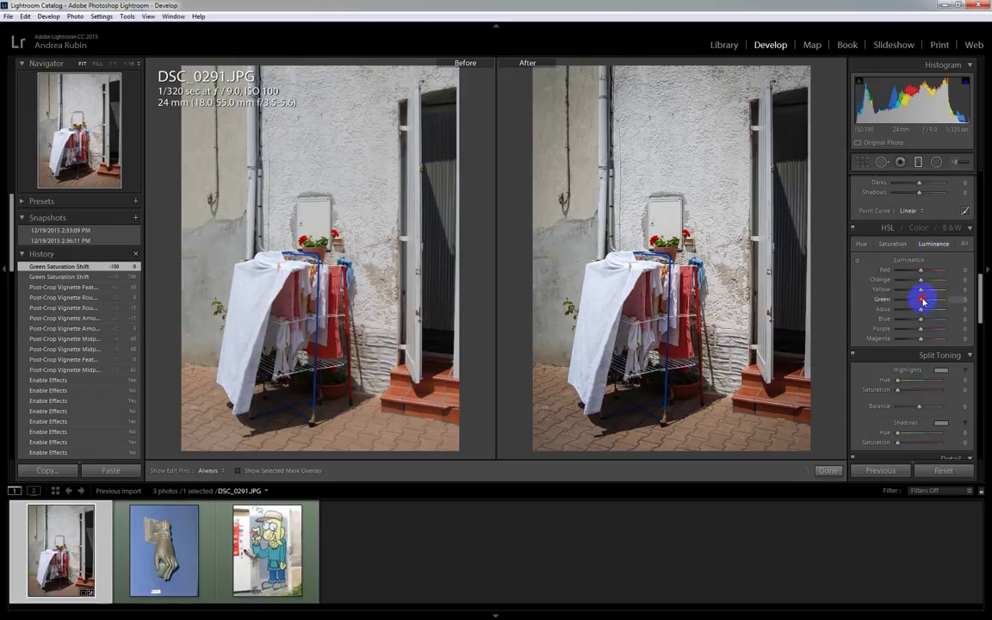
left_click_drag(921, 299, 958, 299)
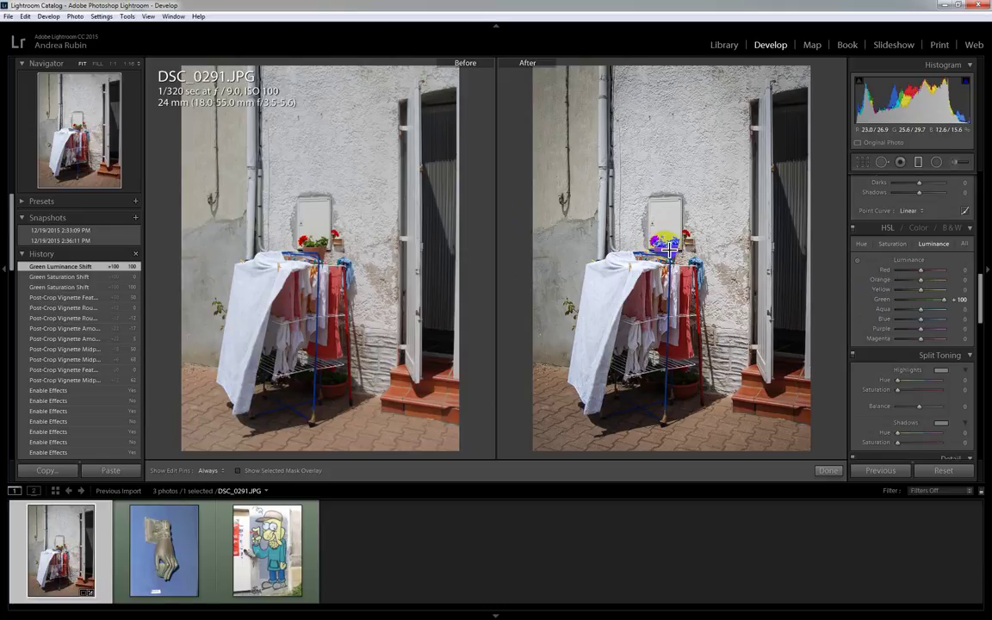
Step: Finish the tool and zoom the After image to 1:1 on the flower pot and laundry
left_click(827, 471)
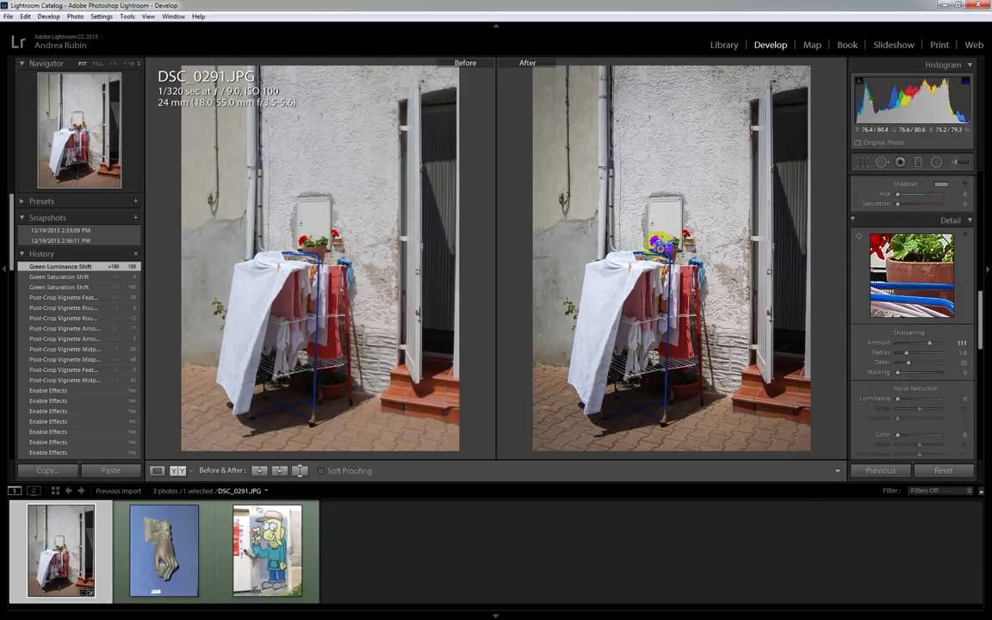
left_click(661, 250)
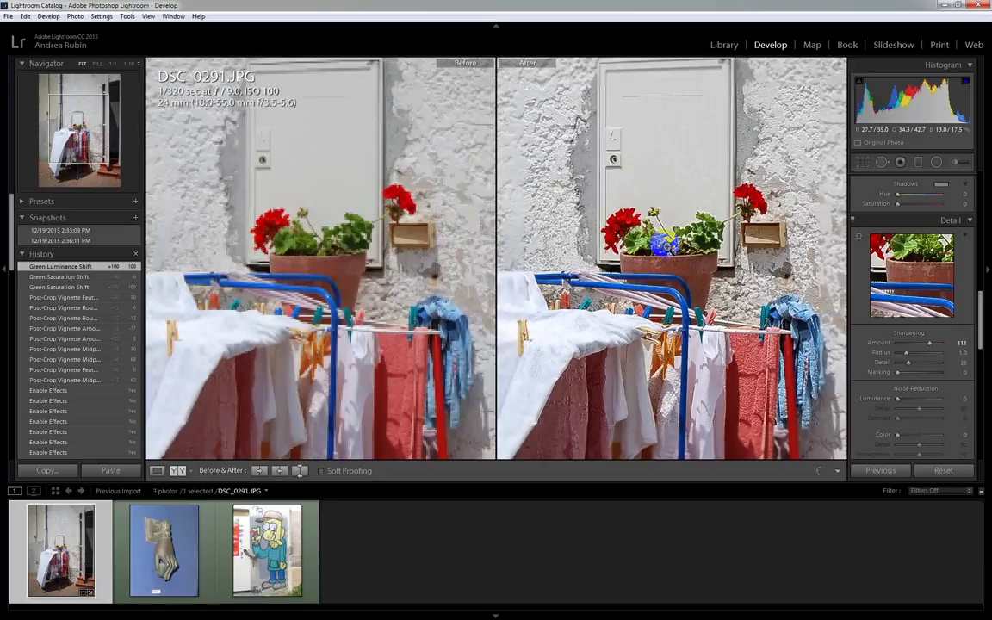
left_click(665, 247)
left_click(665, 247)
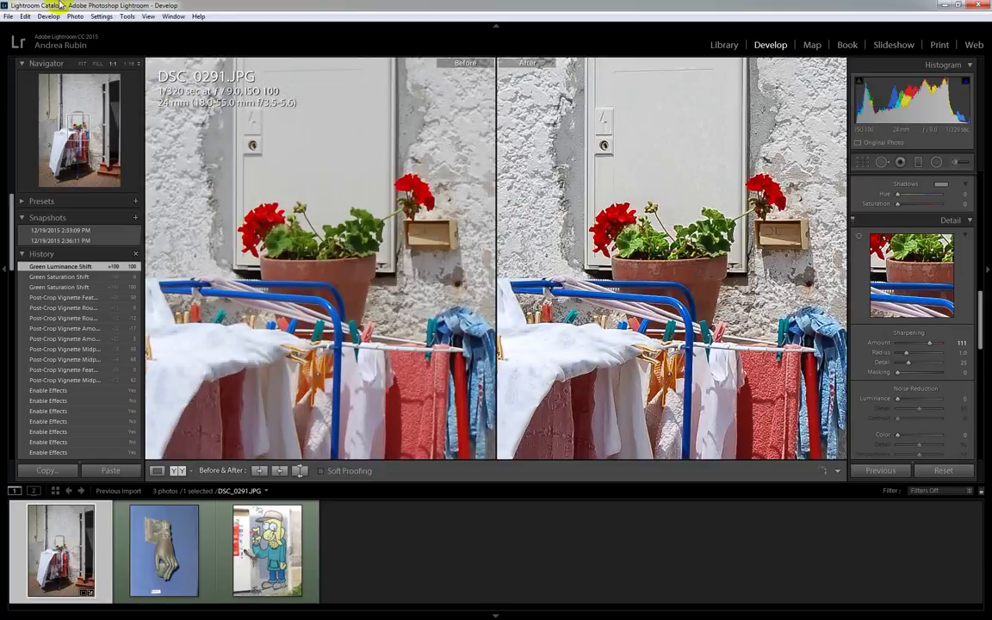
left_click(148, 17)
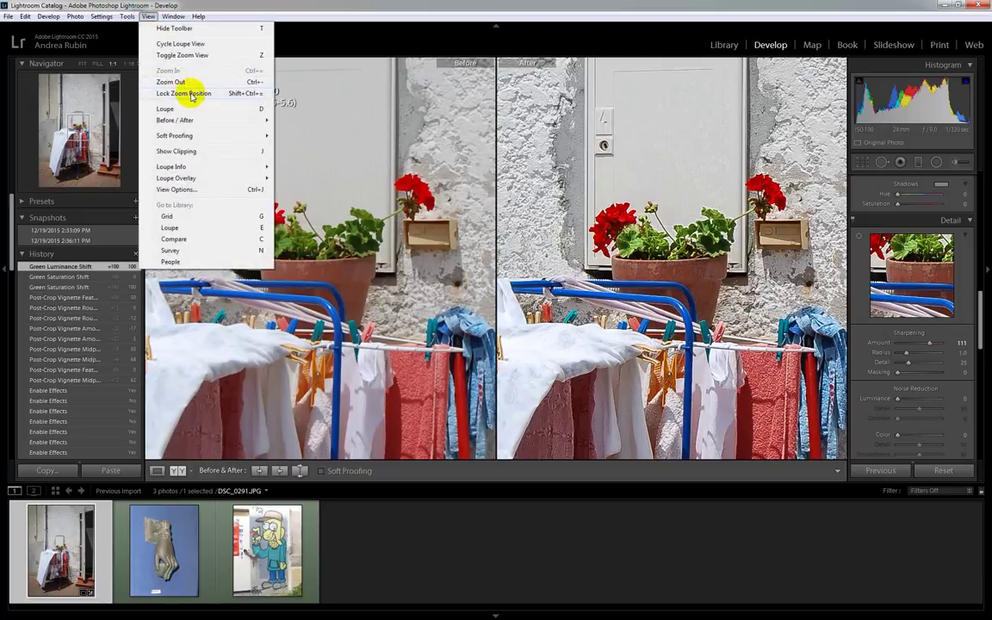
left_click(435, 7)
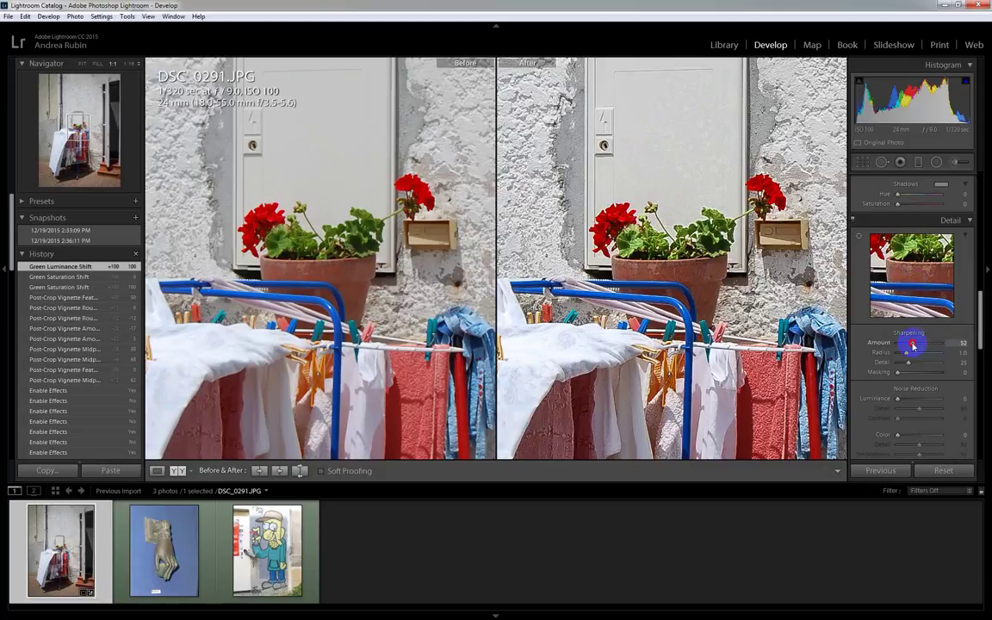
Step: Lower sharpening to Amount 23, Radius 0.5, Detail 100, Masking 19, then fit the whole photo
left_click_drag(910, 345, 906, 346)
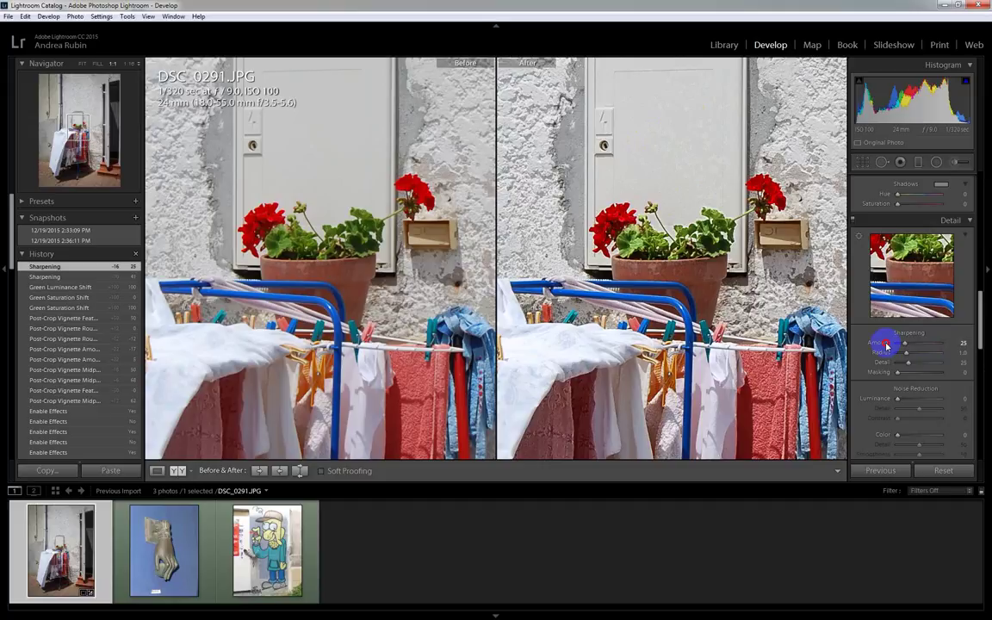
left_click_drag(886, 346, 886, 347)
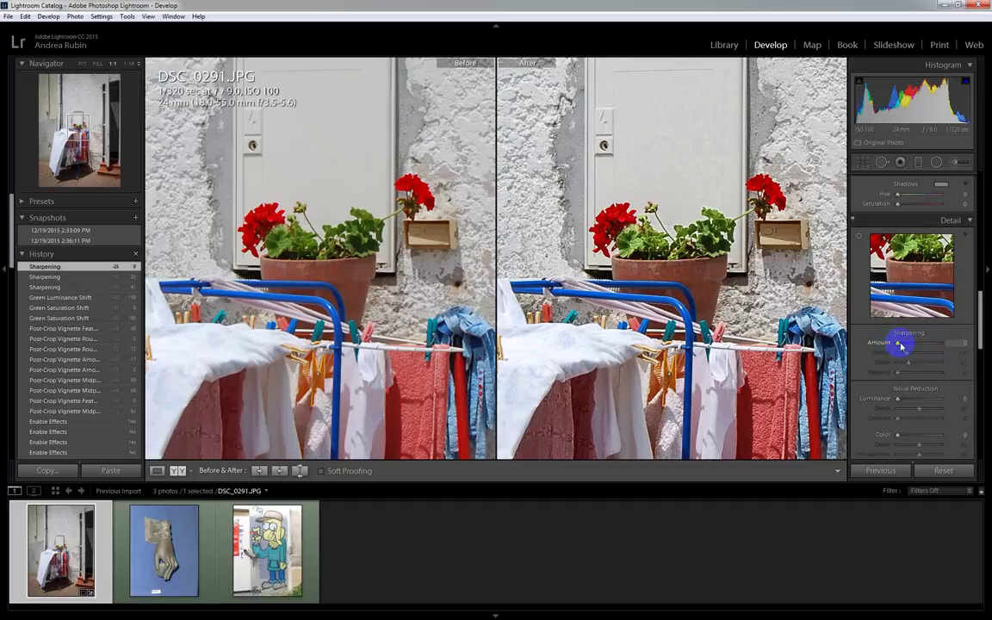
left_click(904, 345)
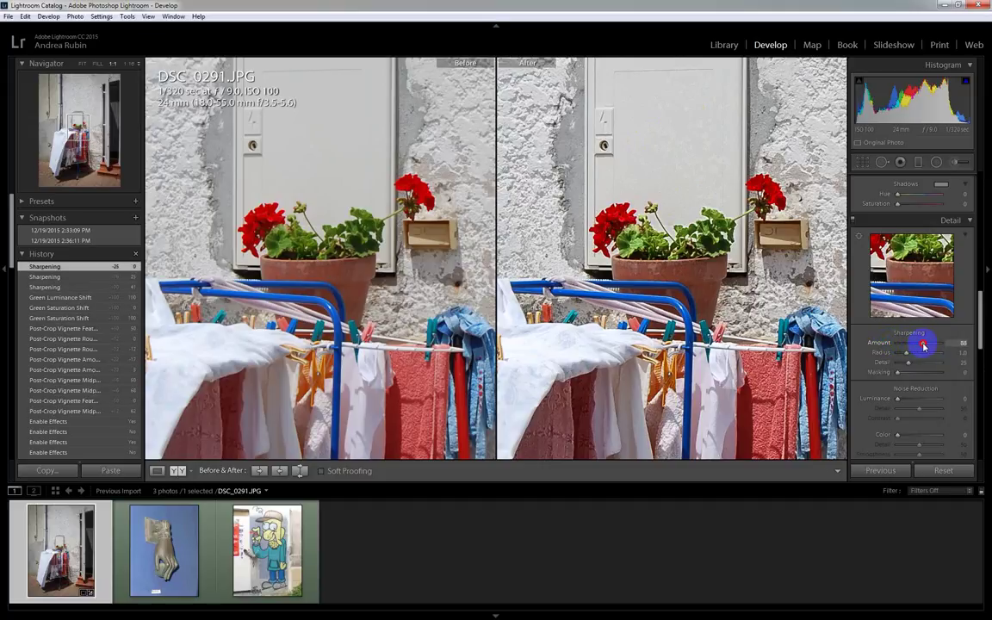
mouse_move(910, 346)
left_mouse_down()
mouse_move(913, 354)
mouse_move(947, 351)
mouse_move(902, 353)
mouse_move(905, 366)
mouse_move(929, 365)
mouse_move(903, 361)
left_mouse_up()
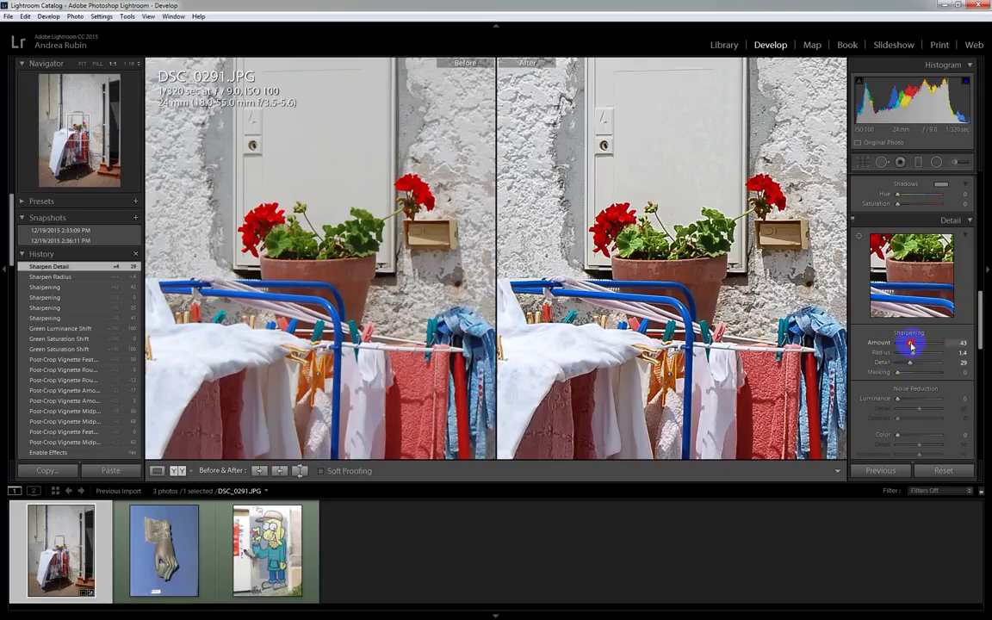
left_click_drag(923, 345, 973, 368)
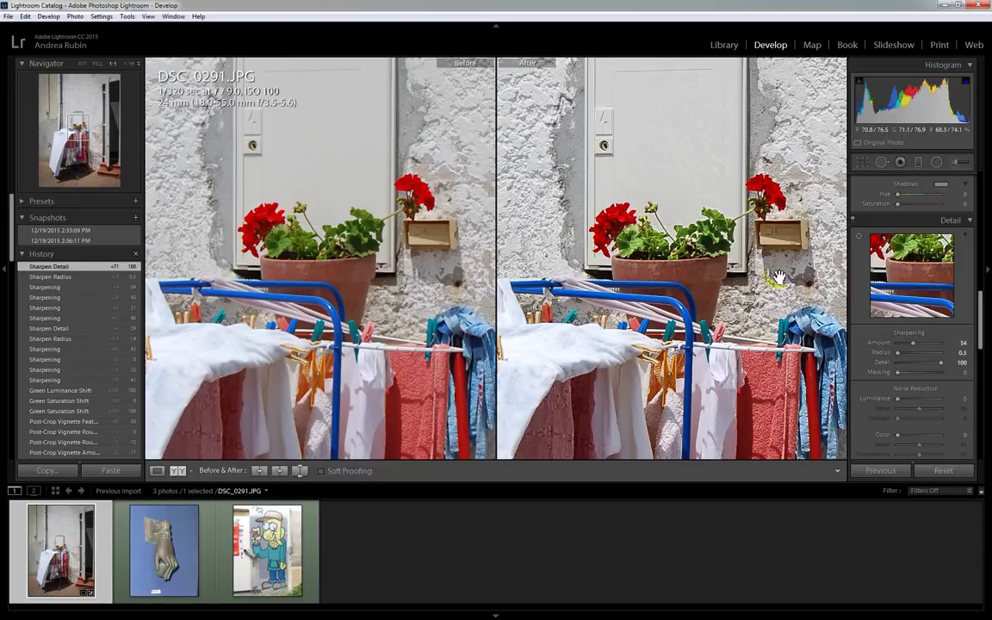
left_click(916, 346)
left_click_drag(902, 344, 905, 372)
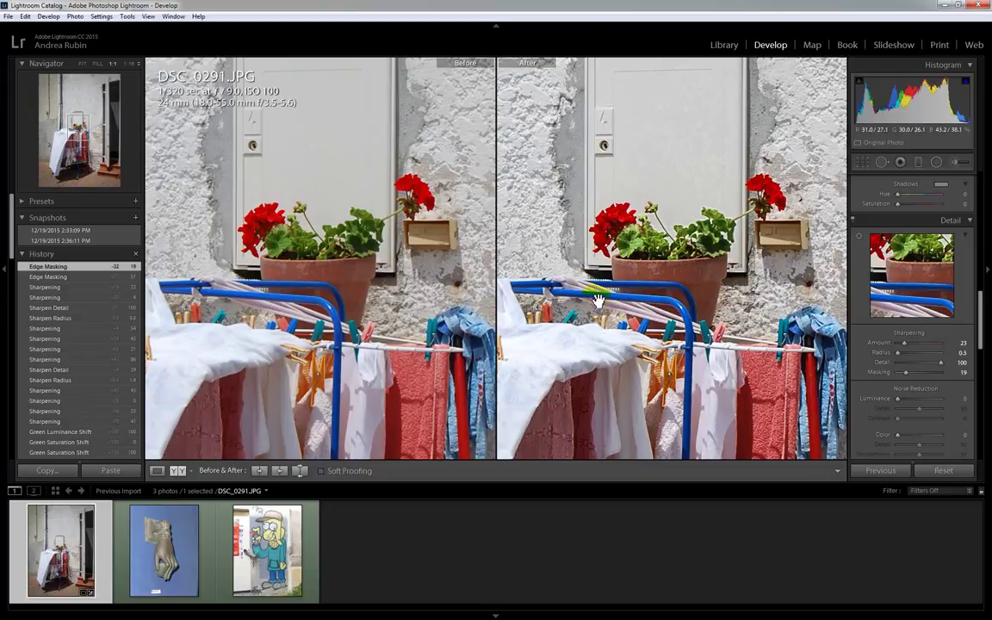
left_click(656, 303)
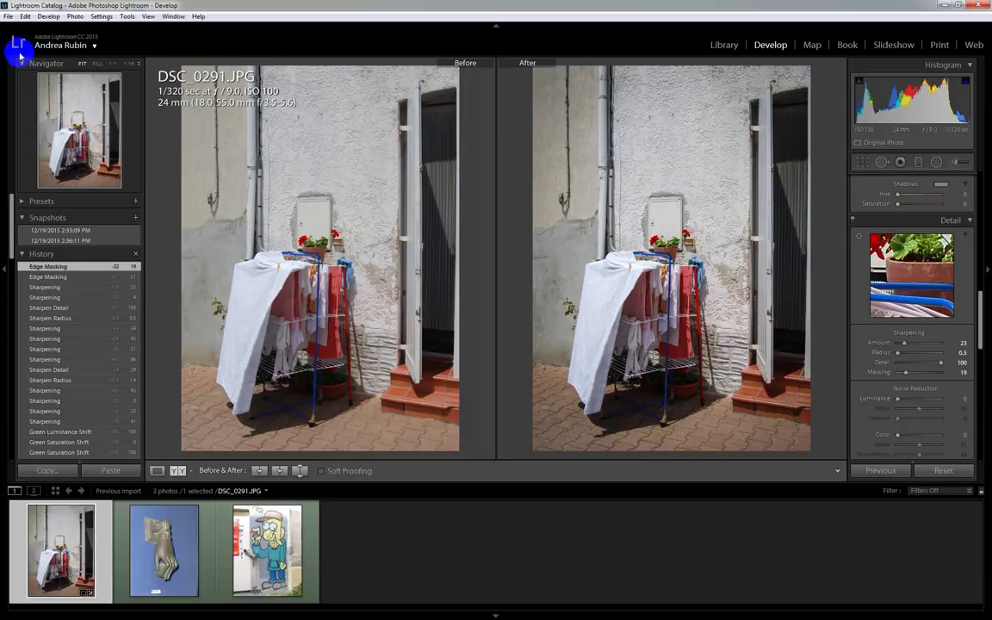
left_click(8, 16)
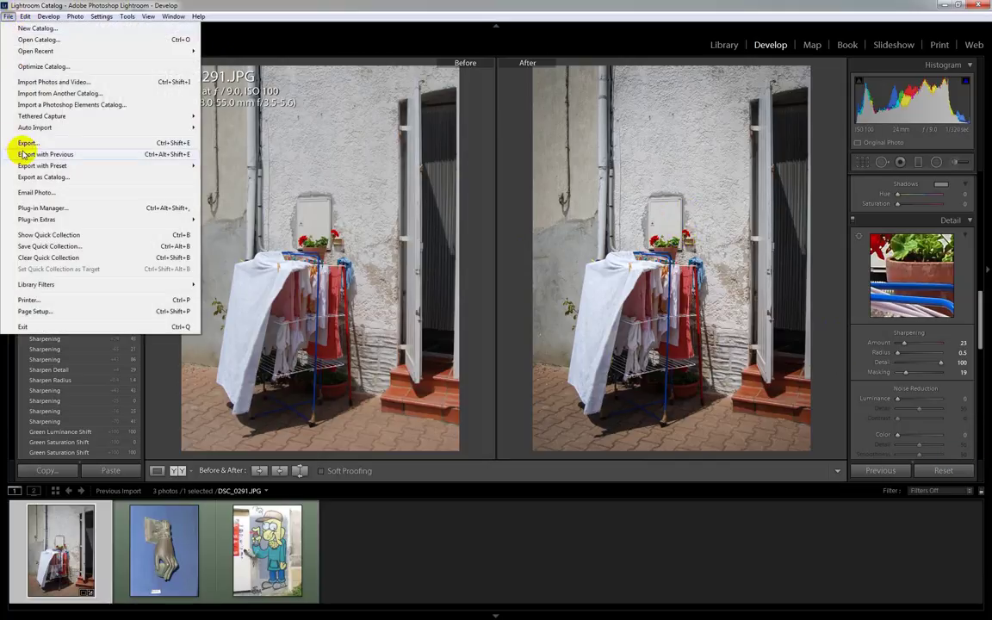
mouse_move(33, 167)
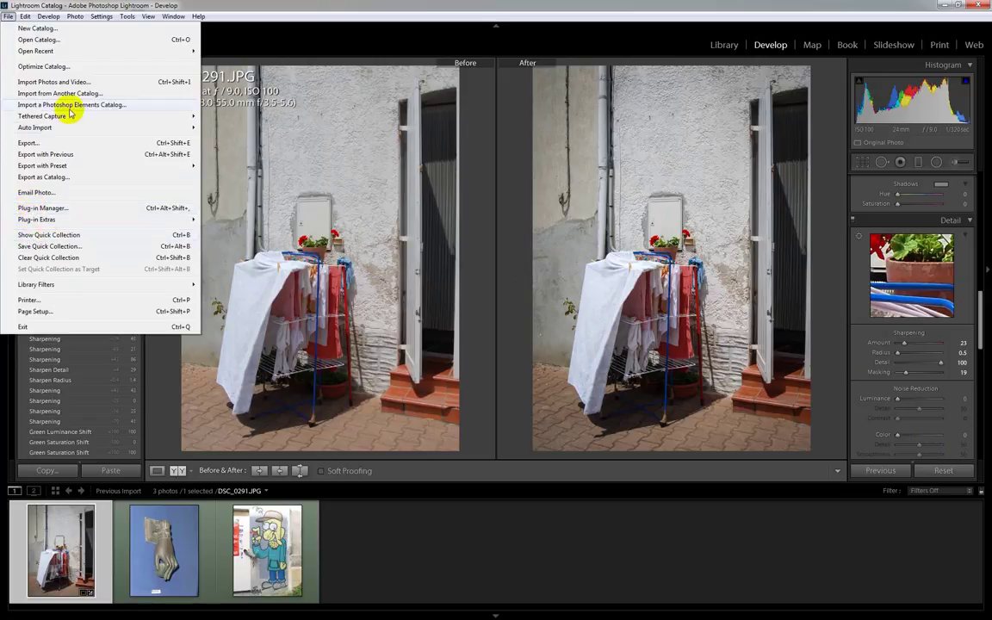
left_click(418, 6)
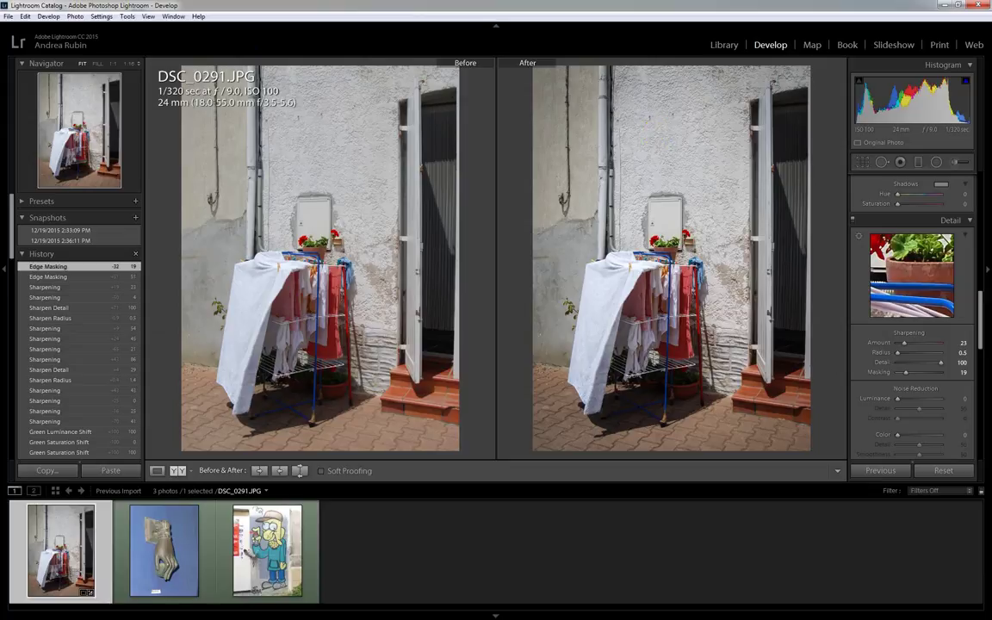